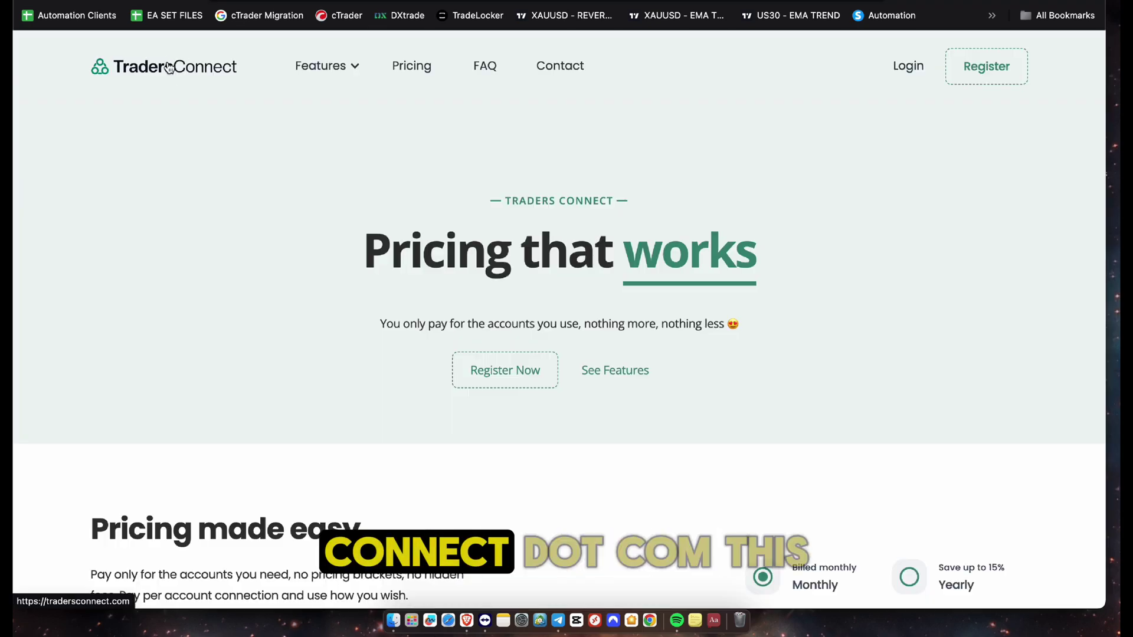
Step: Return to the TradersConnect home page and browse through the pricing page
{"action": "left_click", "coordinate": [169, 67]}
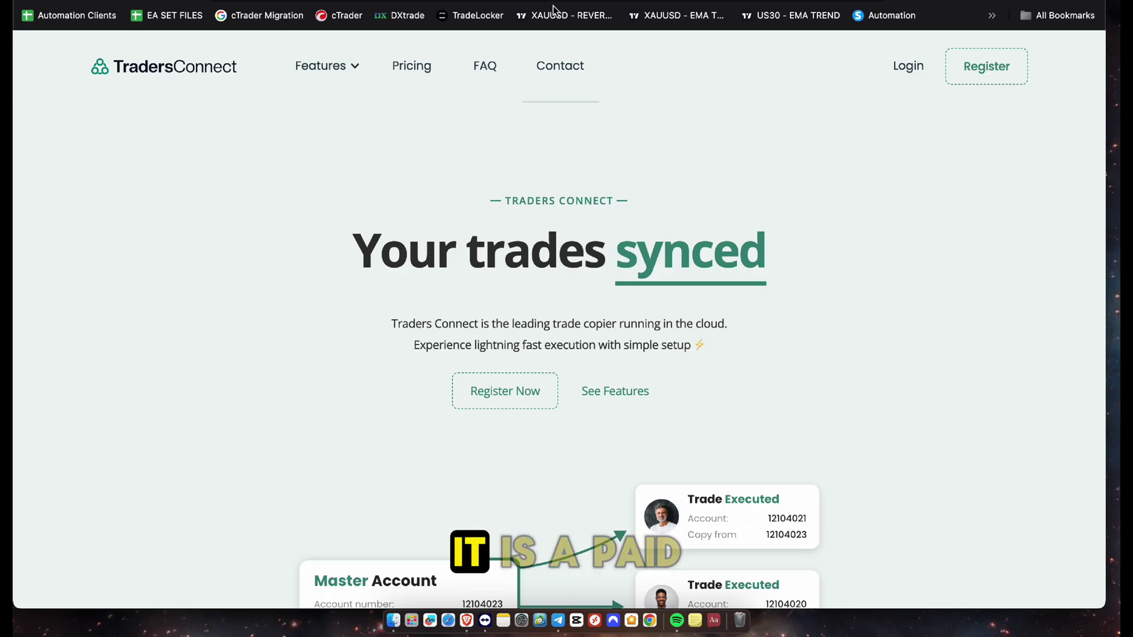
{"action": "left_click", "coordinate": [414, 68]}
{"action": "scroll", "coordinate": [1010, 346], "scroll_direction": "down", "scroll_amount": 5}
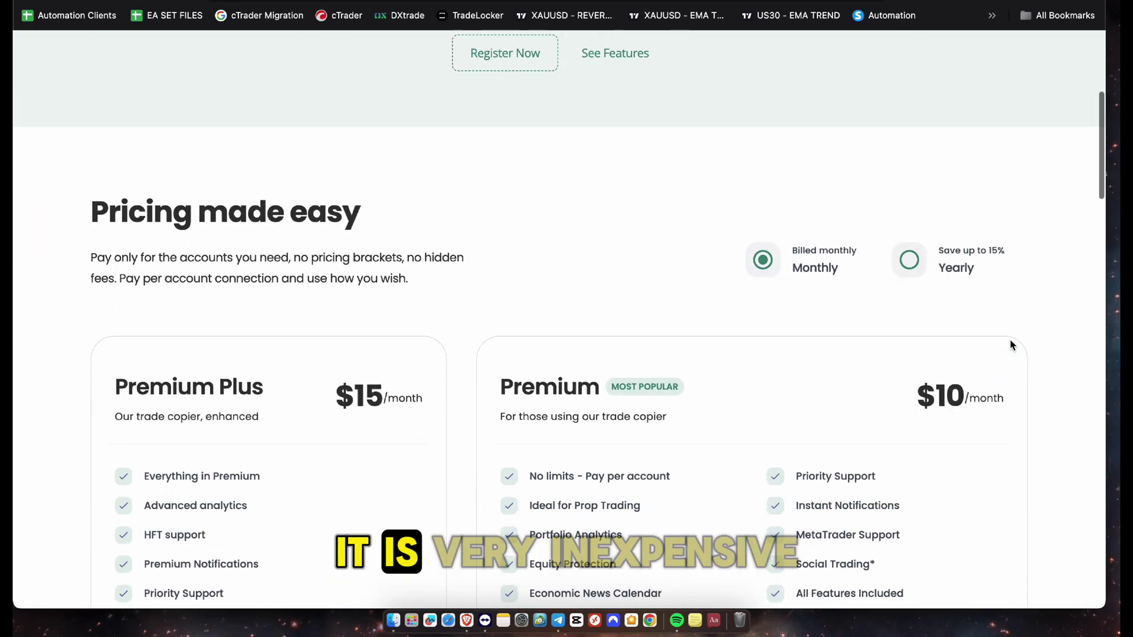
{"action": "scroll", "coordinate": [1010, 345], "scroll_direction": "down", "scroll_amount": 2}
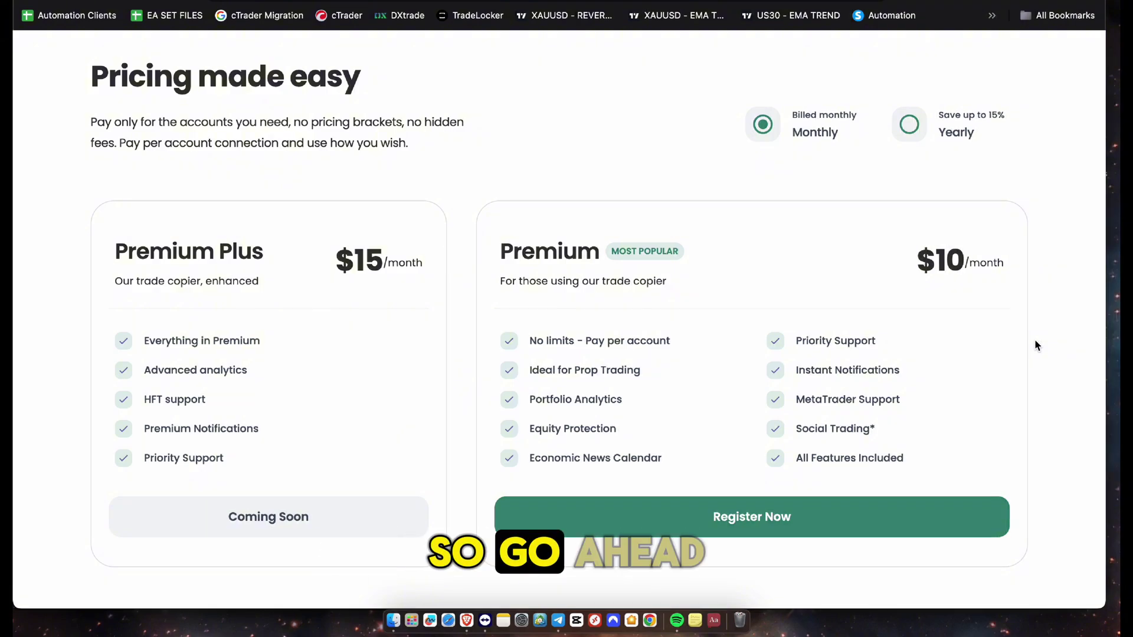
{"action": "scroll", "coordinate": [1035, 341], "scroll_direction": "up", "scroll_amount": 5}
{"action": "scroll", "coordinate": [1035, 341], "scroll_direction": "up", "scroll_amount": 3}
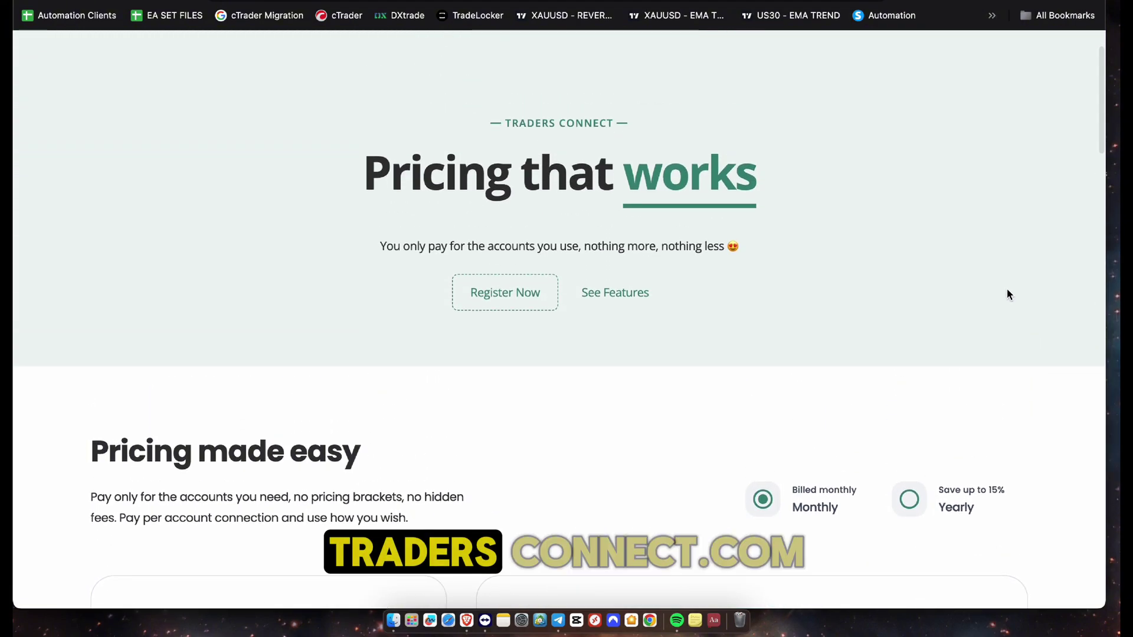
{"action": "scroll", "coordinate": [1007, 294], "scroll_direction": "up", "scroll_amount": 2}
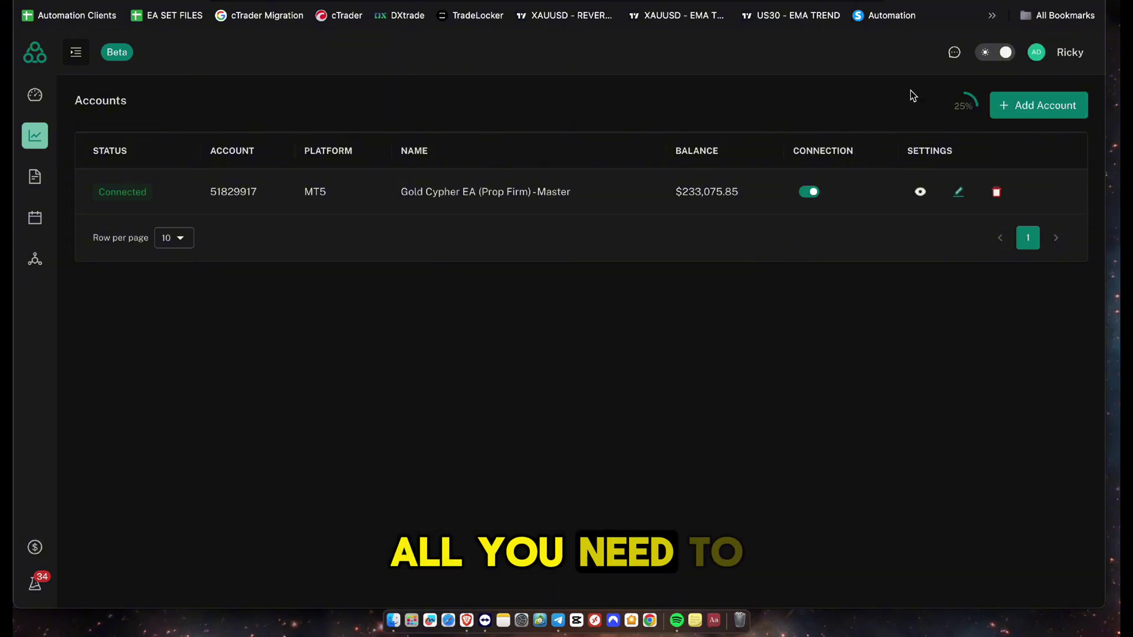
{"action": "left_click", "coordinate": [1038, 106]}
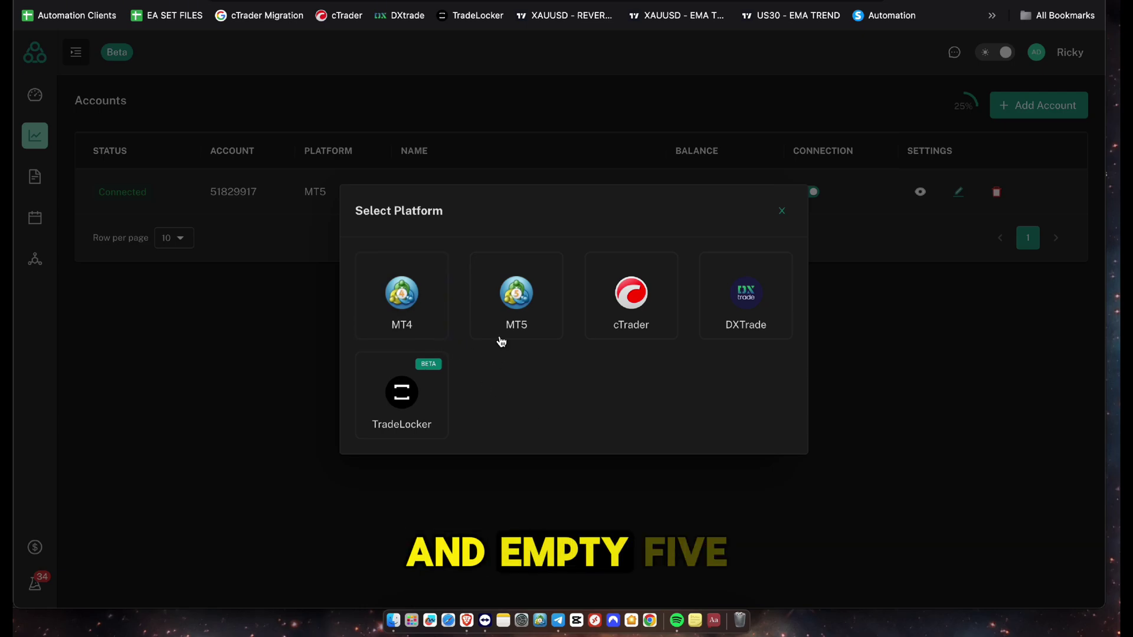
{"action": "left_click", "coordinate": [518, 331]}
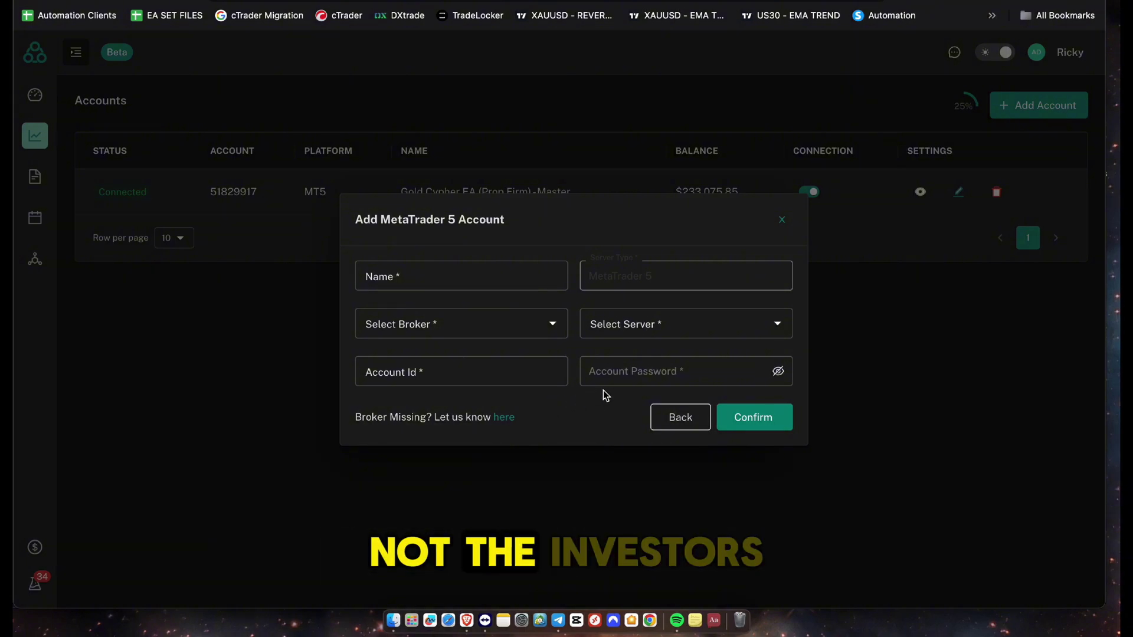
{"action": "left_click", "coordinate": [782, 223]}
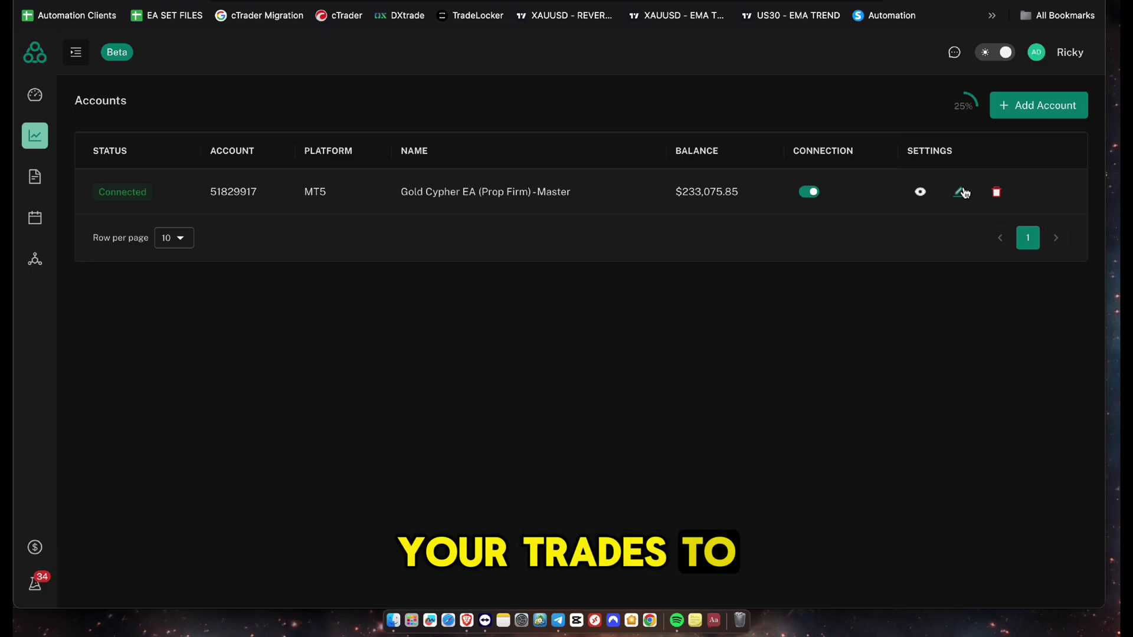
Step: Start a DXTrade account, browse the broker list, then go back to platform selection without choosing
{"action": "left_click", "coordinate": [1011, 106]}
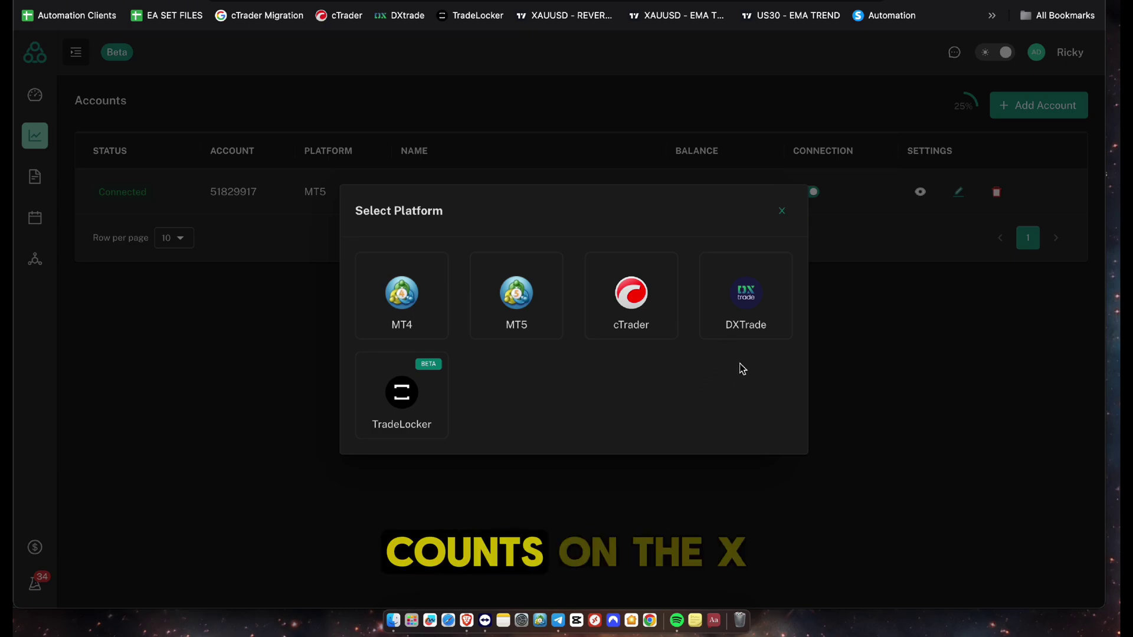
{"action": "left_click", "coordinate": [755, 326]}
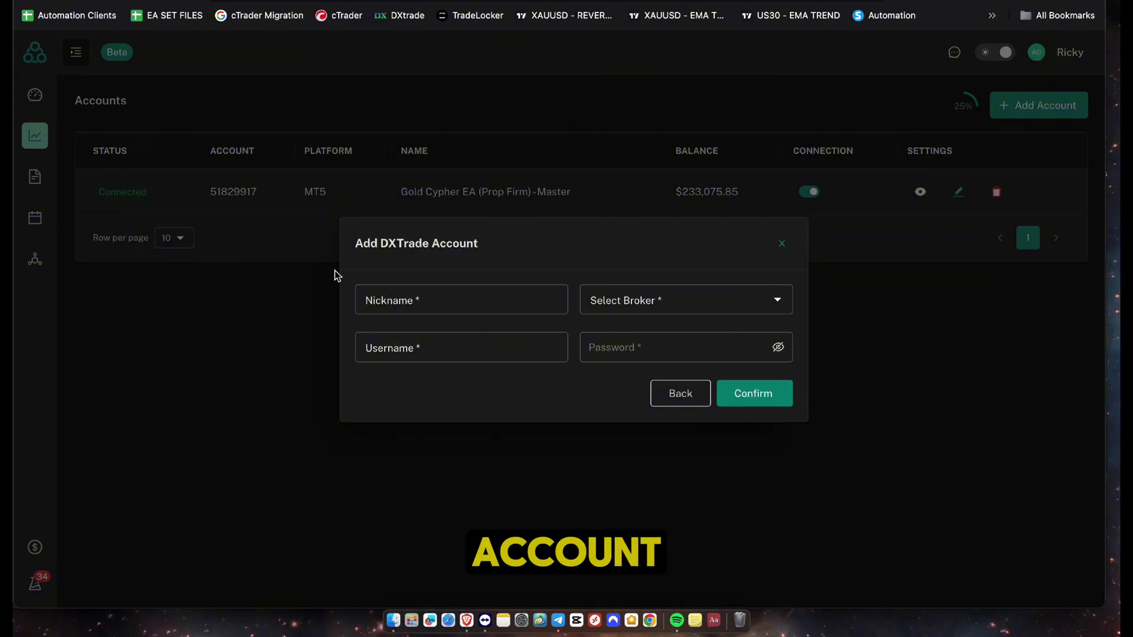
{"action": "left_click", "coordinate": [641, 306]}
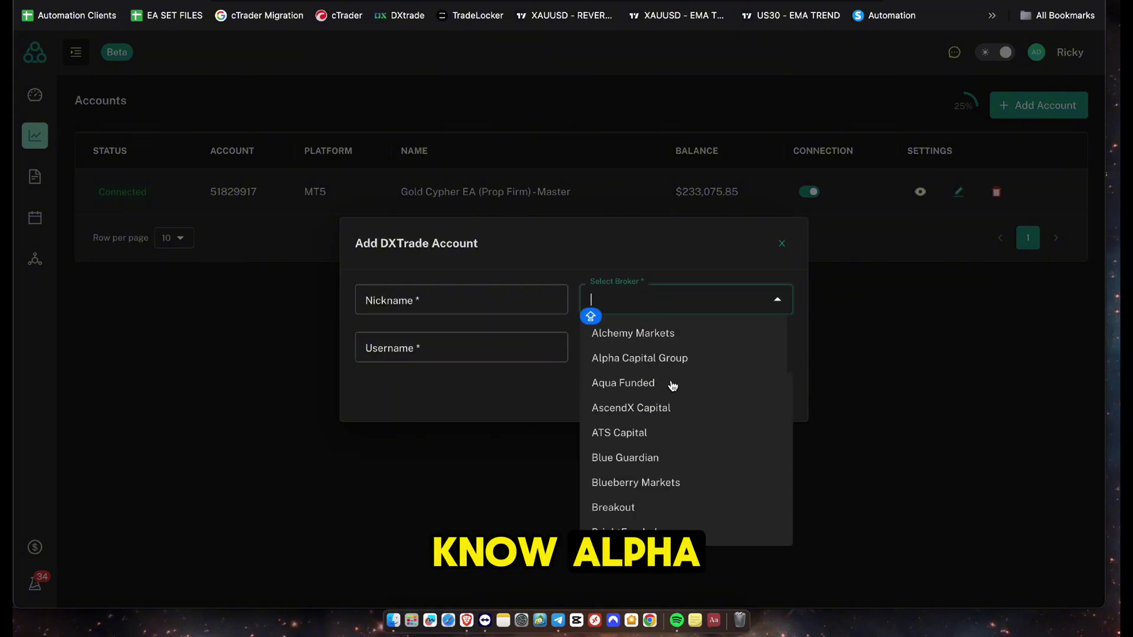
{"action": "scroll", "coordinate": [683, 413], "scroll_direction": "down", "scroll_amount": 2}
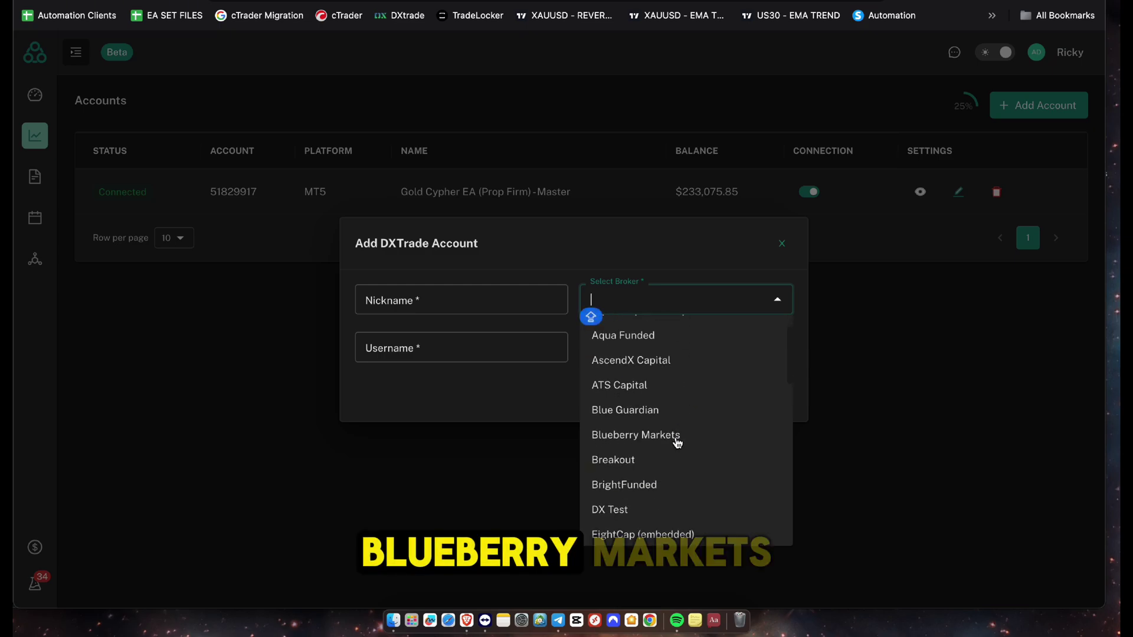
{"action": "scroll", "coordinate": [678, 441], "scroll_direction": "down", "scroll_amount": 1}
{"action": "scroll", "coordinate": [678, 442], "scroll_direction": "down", "scroll_amount": 5}
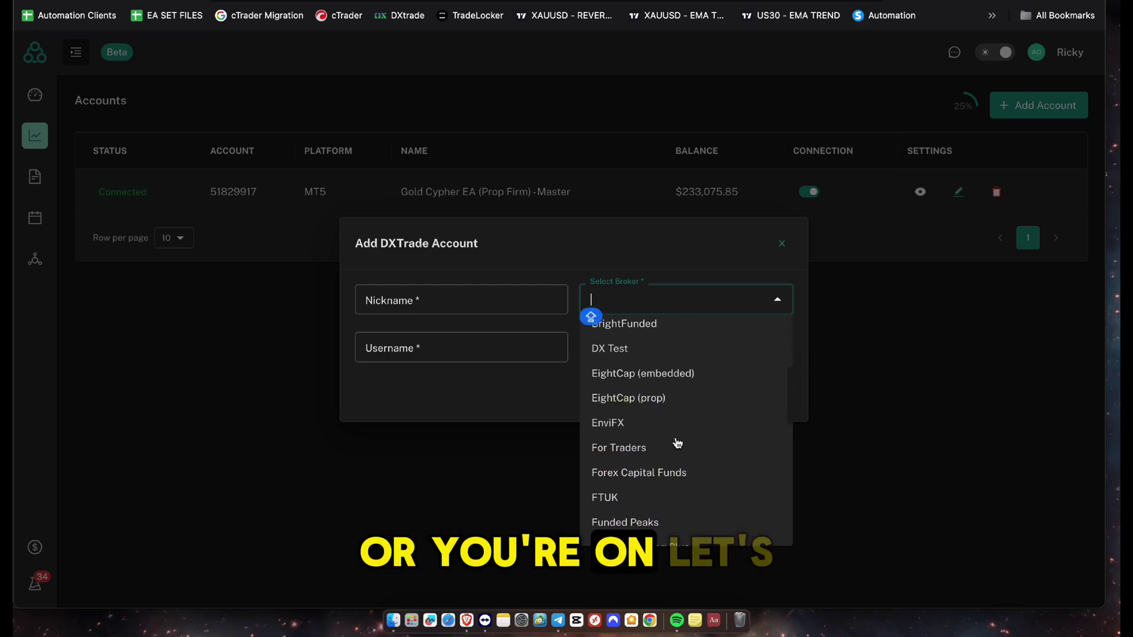
{"action": "scroll", "coordinate": [678, 443], "scroll_direction": "down", "scroll_amount": 4}
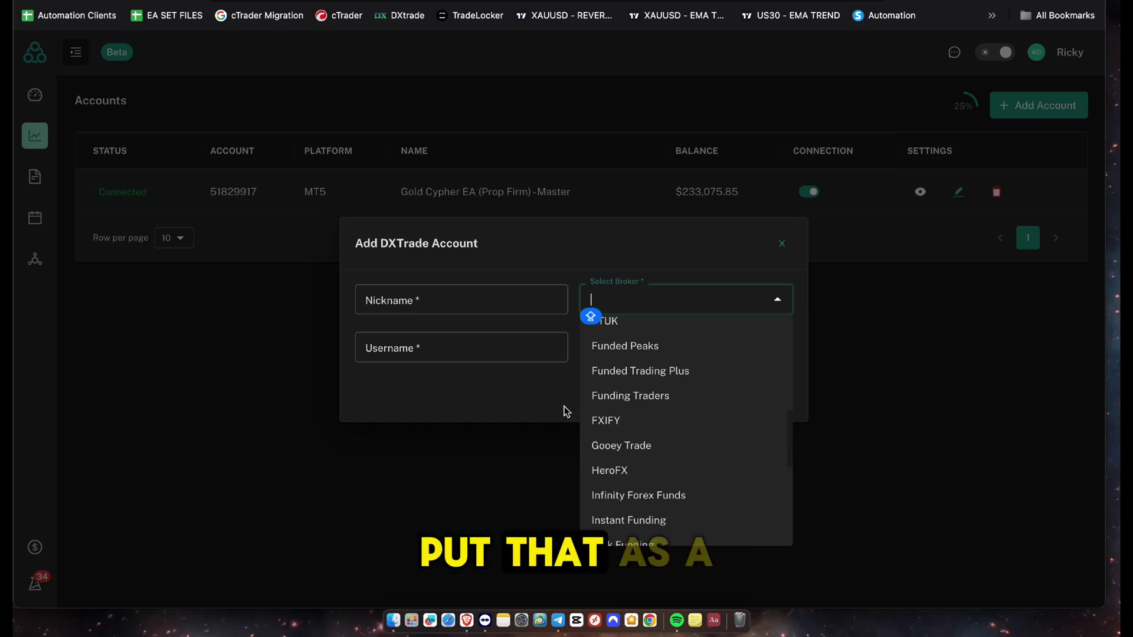
{"action": "left_click", "coordinate": [523, 404]}
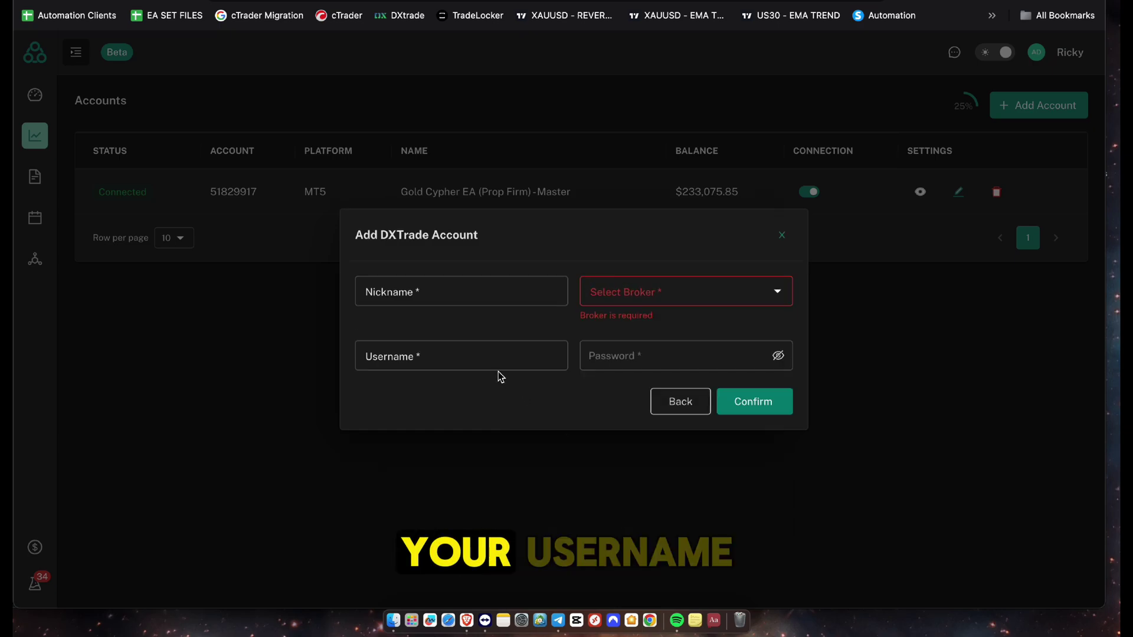
{"action": "left_click", "coordinate": [663, 405]}
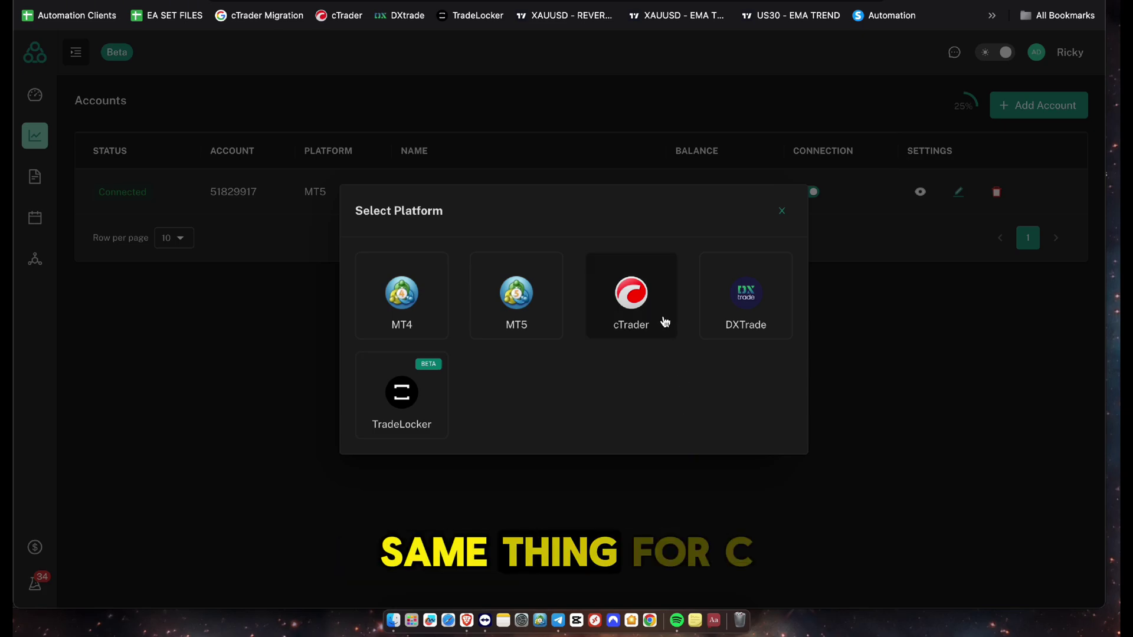
Step: Preview the TradeLocker (BETA) and cTrader options, then close Select Platform without adding an account
{"action": "left_click", "coordinate": [427, 425]}
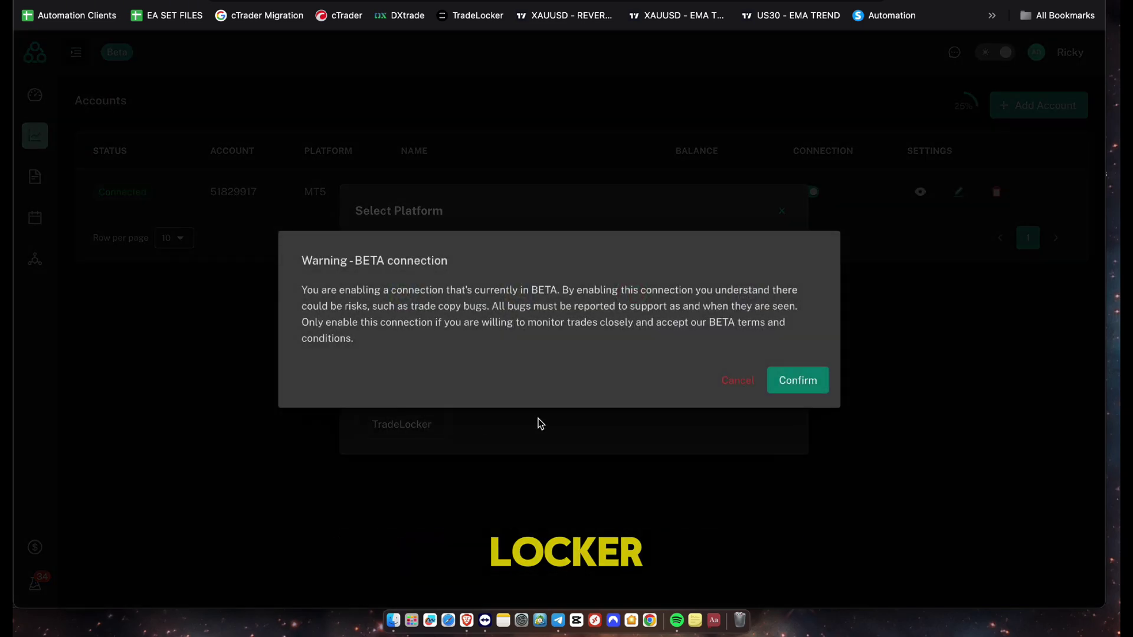
{"action": "left_click", "coordinate": [745, 384]}
{"action": "left_click", "coordinate": [648, 324]}
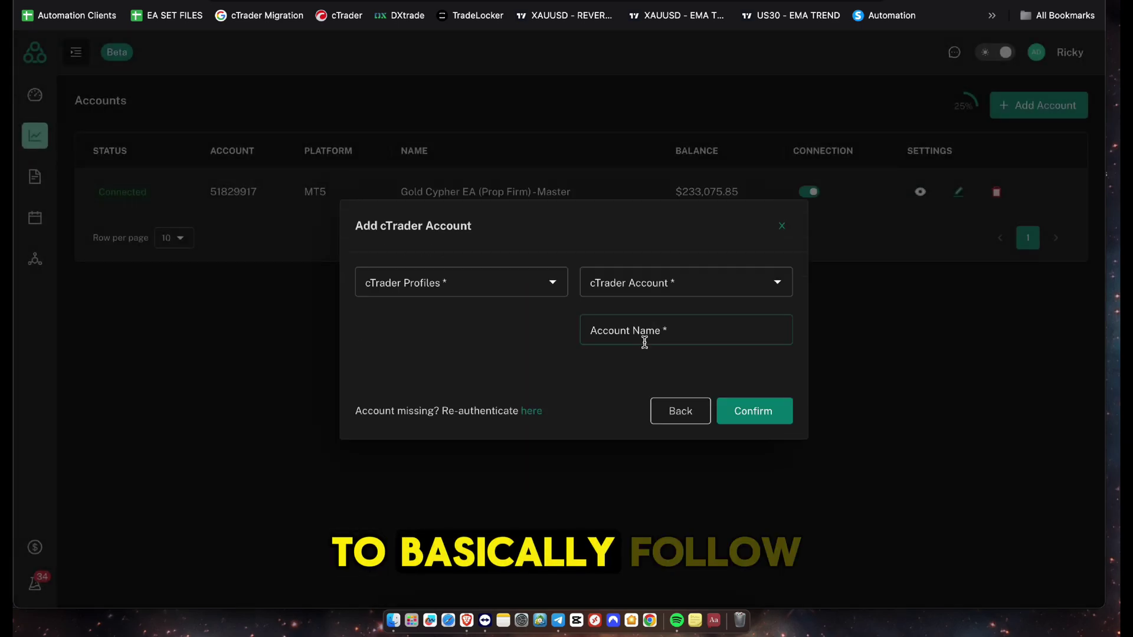
{"action": "left_click", "coordinate": [679, 419]}
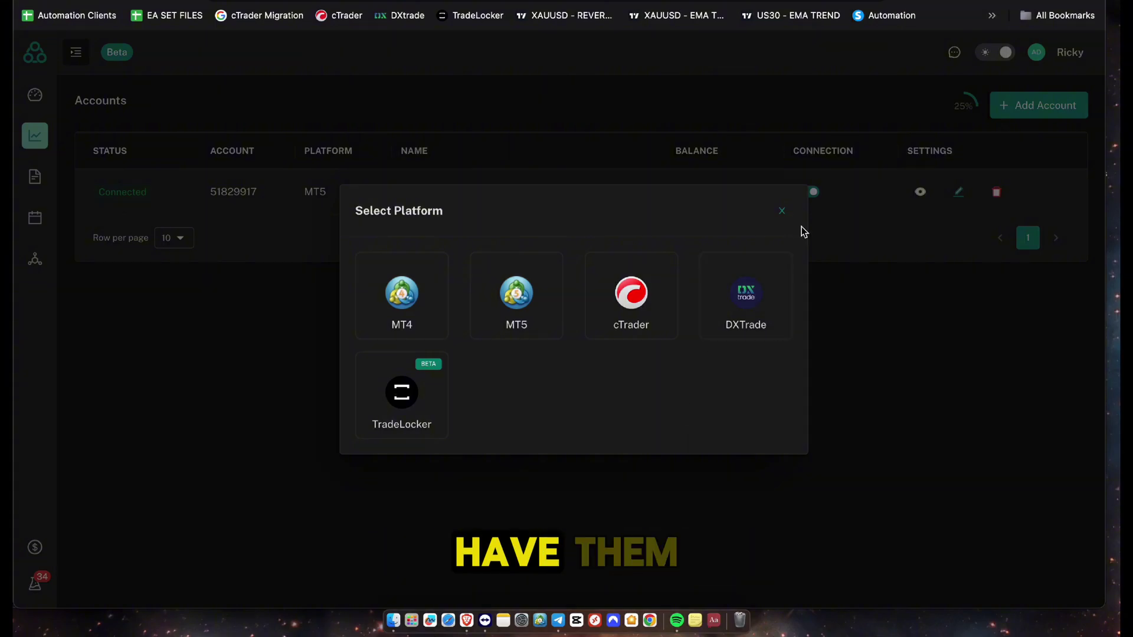
{"action": "left_click", "coordinate": [783, 211]}
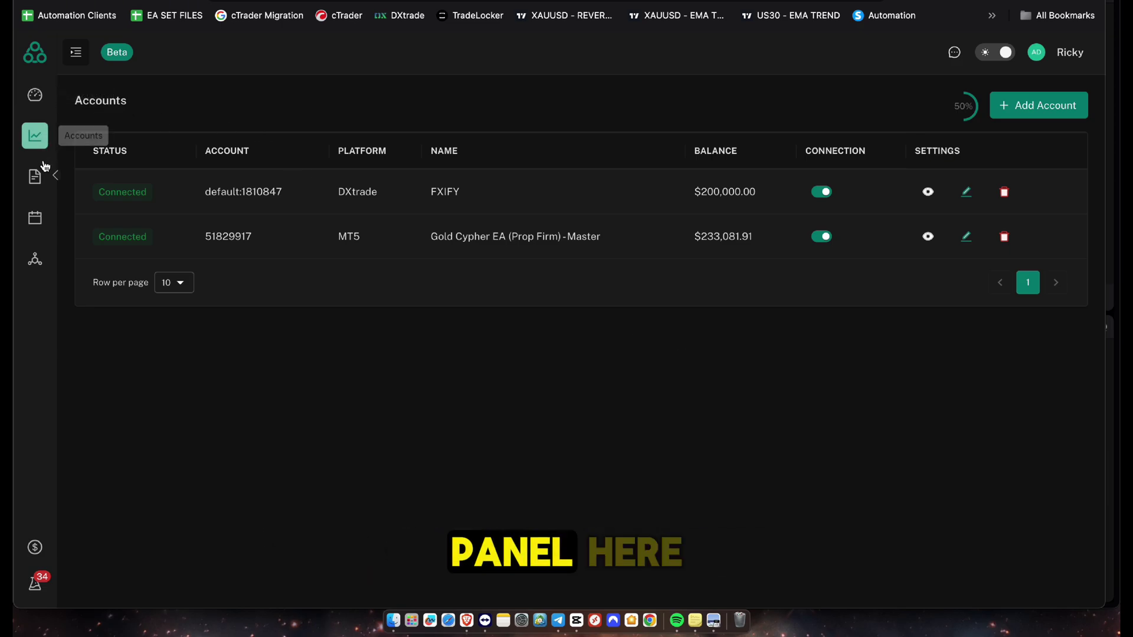
Step: Start a new master copier from the Gold Cypher EA master to the FXIFY account
{"action": "mouse_move", "coordinate": [43, 171]}
{"action": "left_click", "coordinate": [115, 176]}
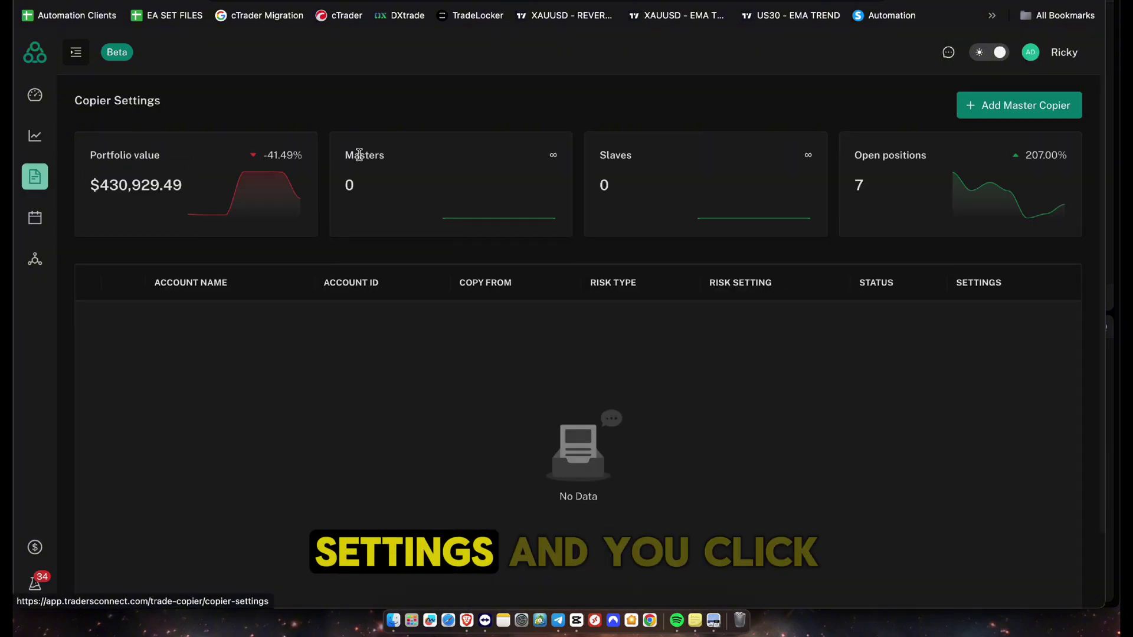
{"action": "left_click", "coordinate": [1002, 110]}
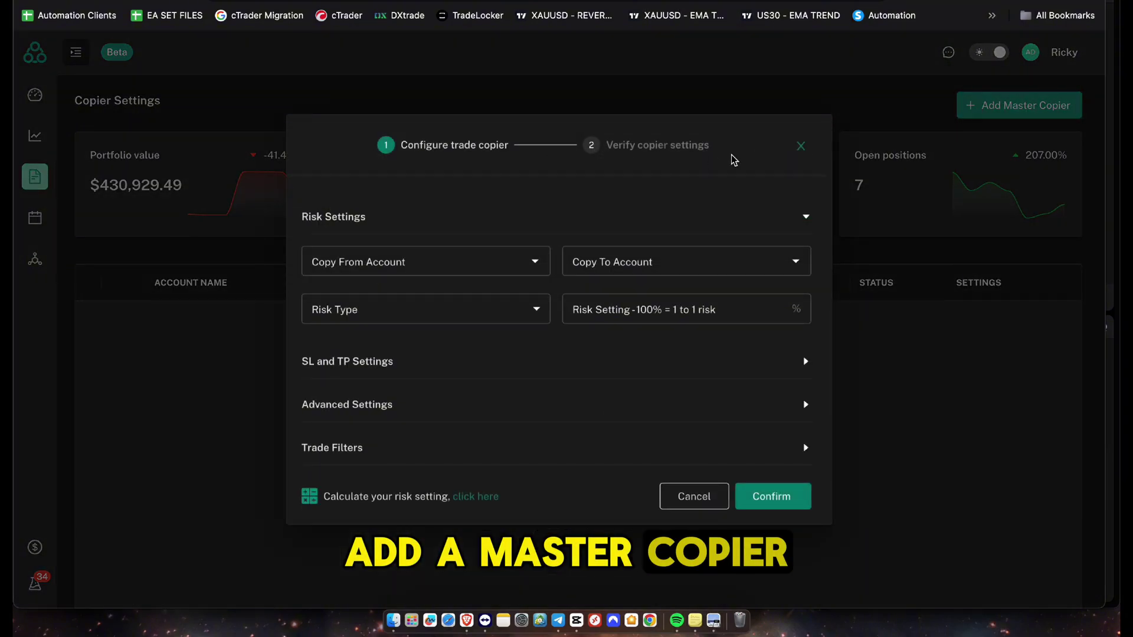
{"action": "left_click", "coordinate": [415, 260]}
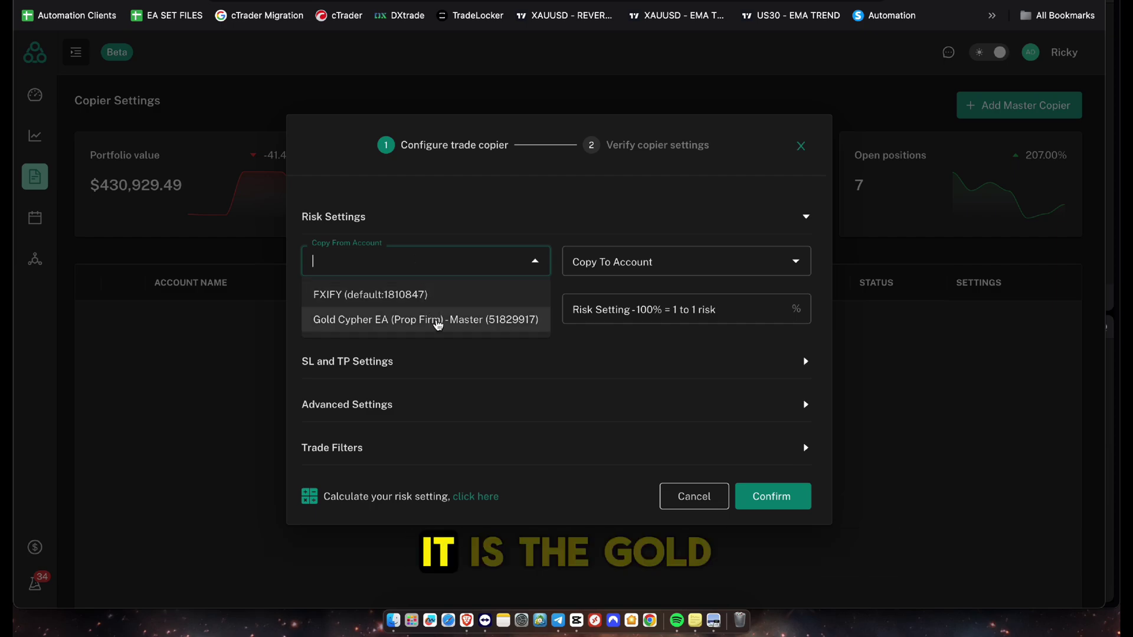
{"action": "left_click", "coordinate": [446, 322]}
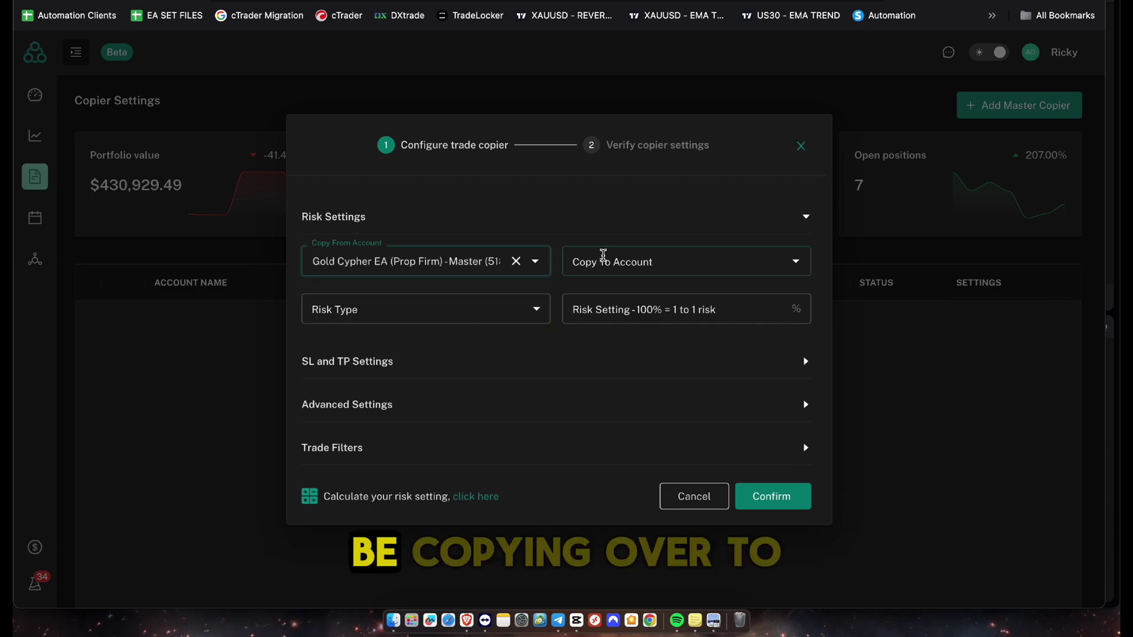
{"action": "left_click", "coordinate": [624, 254]}
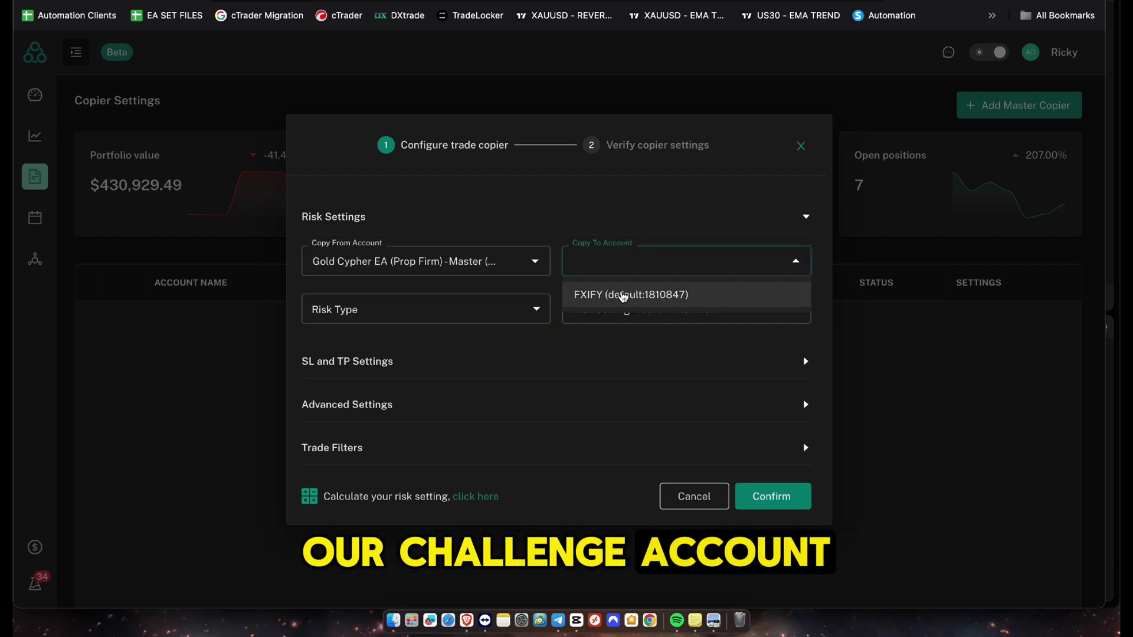
{"action": "left_click", "coordinate": [622, 301]}
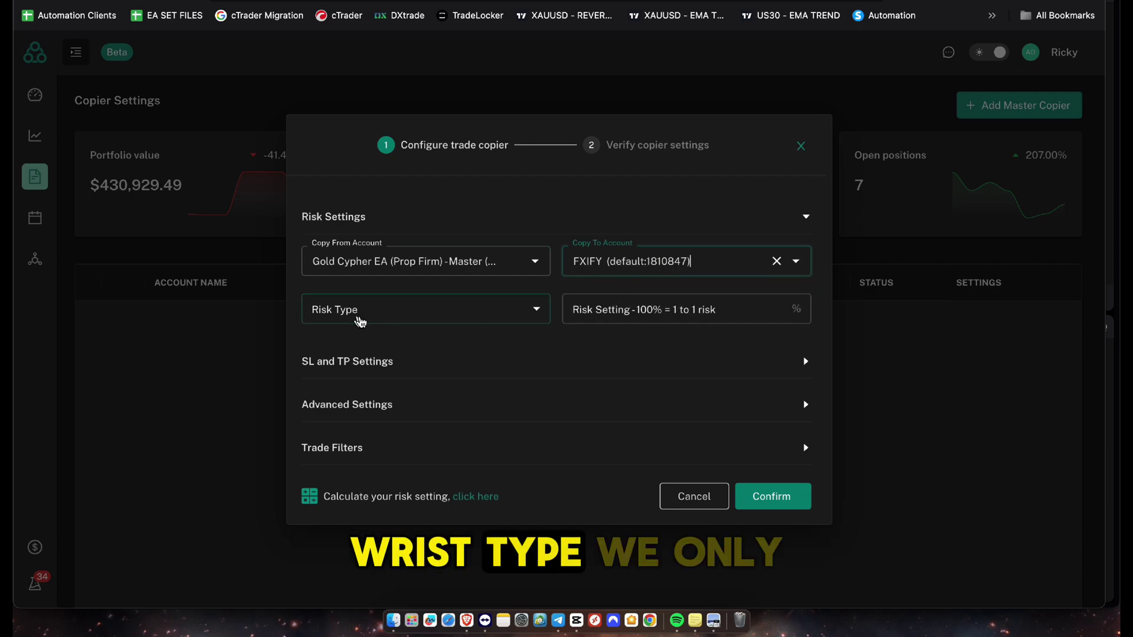
Step: Set the copier risk type to Fixed Lot, then reopen the risk type list
{"action": "left_click", "coordinate": [360, 321]}
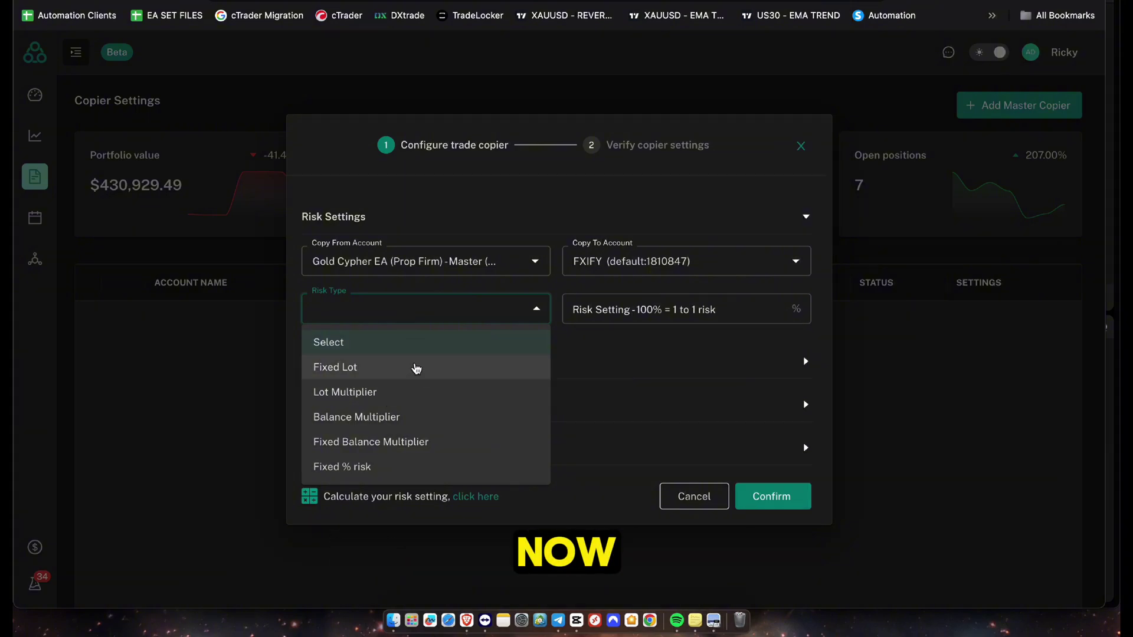
{"action": "left_click", "coordinate": [415, 368]}
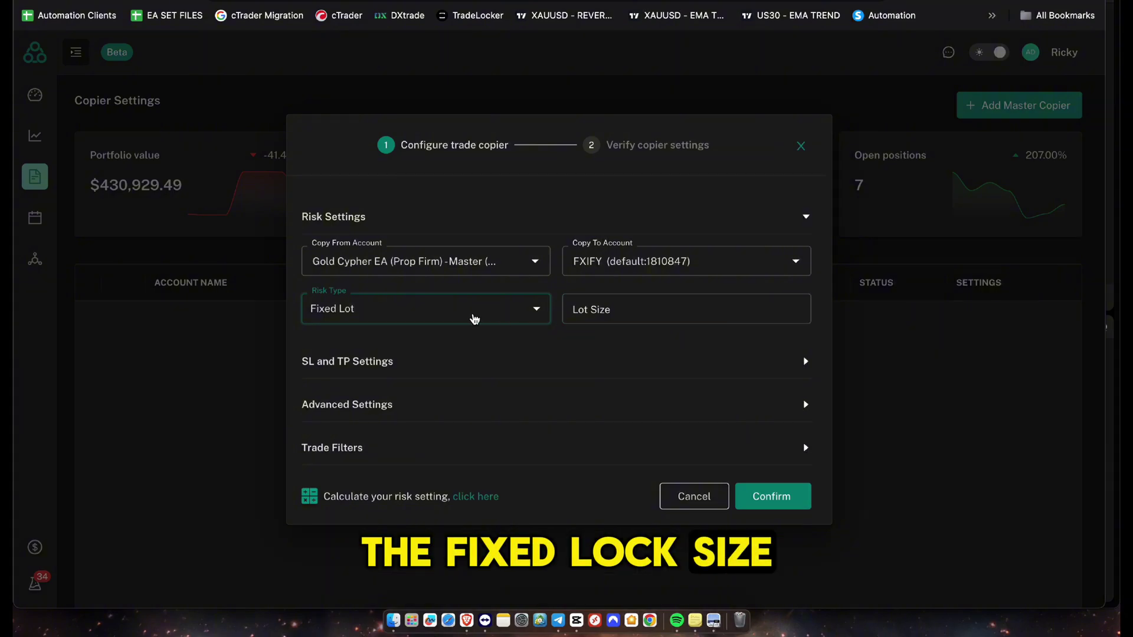
{"action": "left_click", "coordinate": [475, 320]}
Step: Switch the risk type to Lot Multiplier and enter a 100% risk setting
{"action": "left_click", "coordinate": [399, 394]}
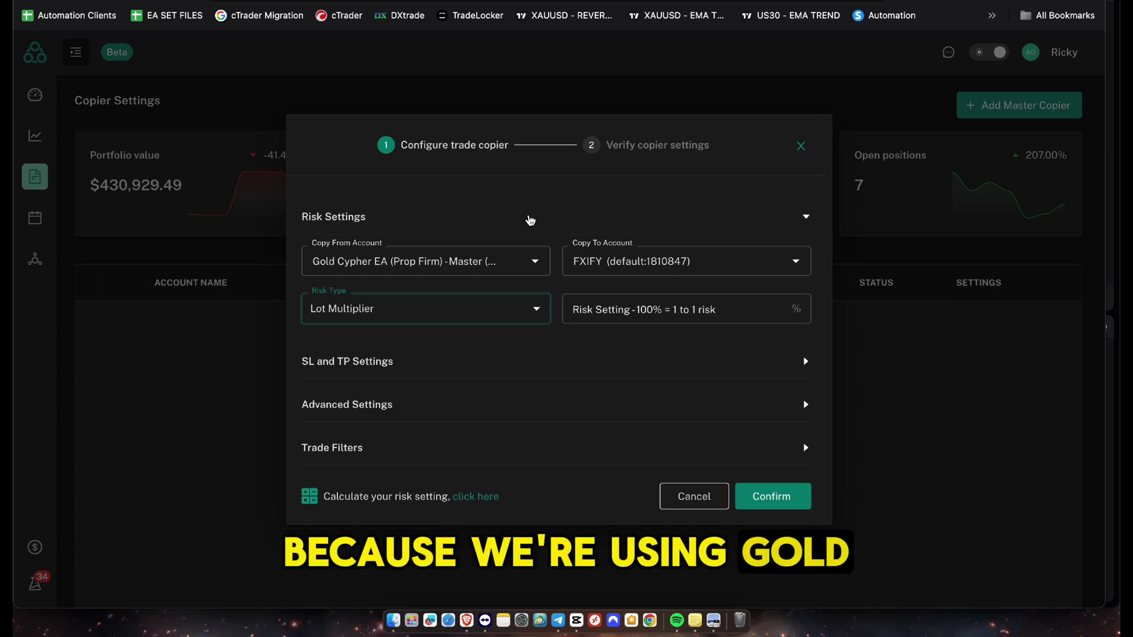
{"action": "left_click", "coordinate": [617, 296]}
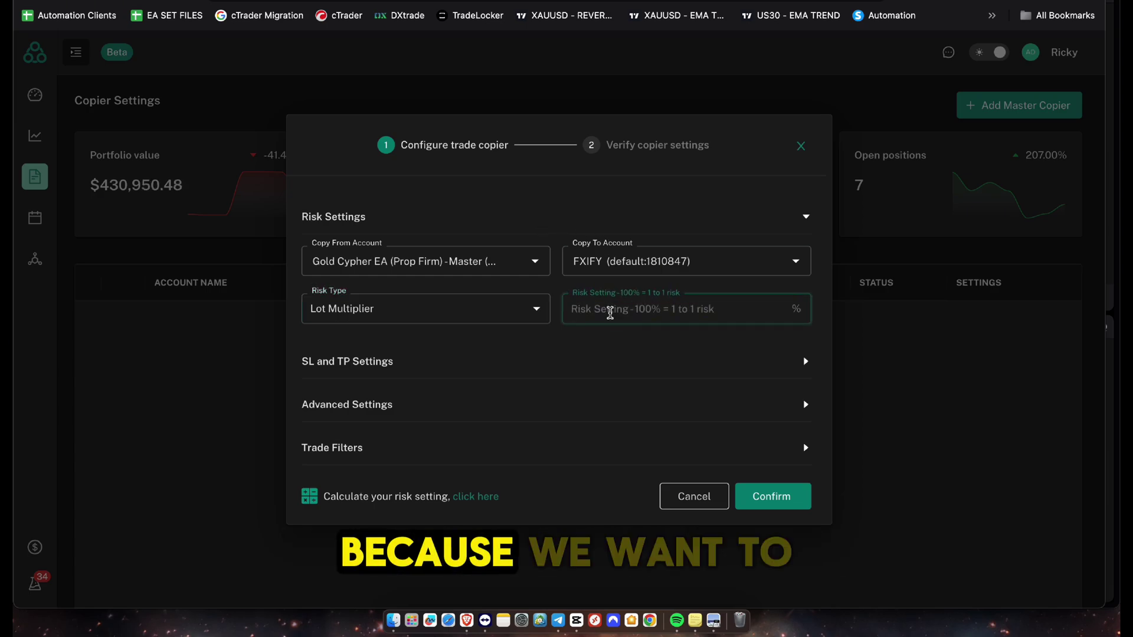
{"action": "type", "text": "100"}
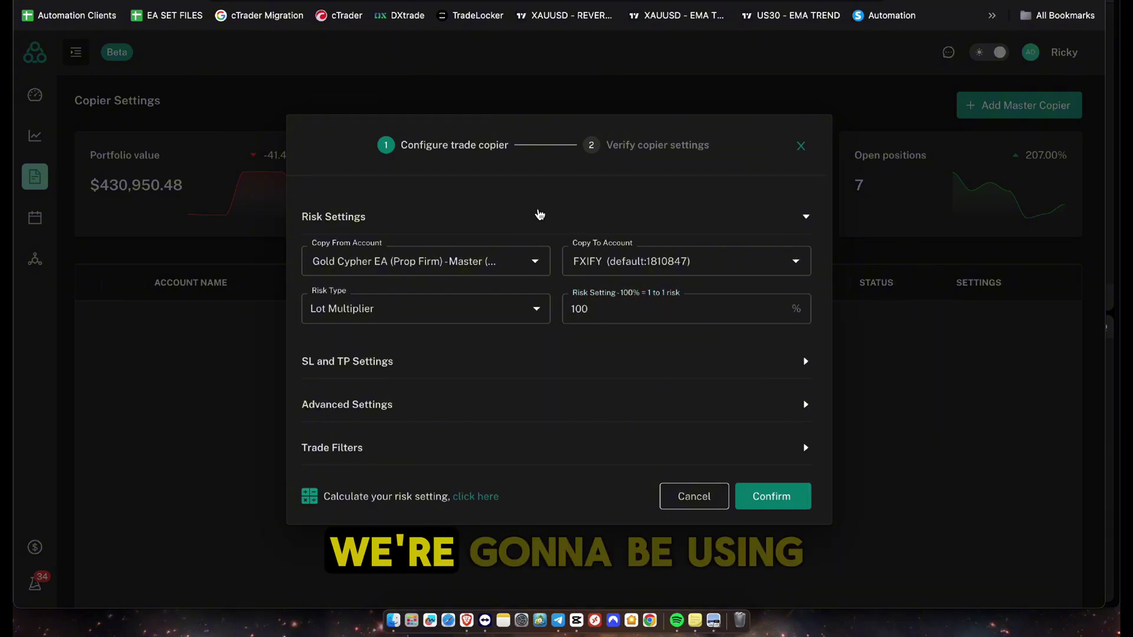
Step: In SL and TP Settings, enable copying of stop losses, take profits and pending orders
{"action": "left_click", "coordinate": [397, 363]}
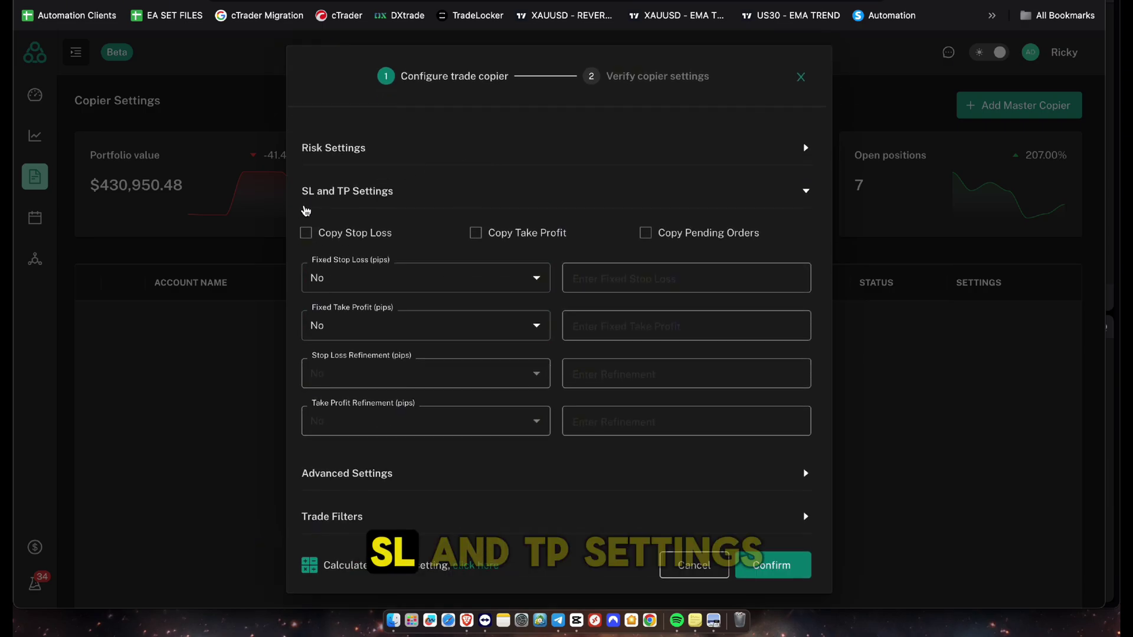
{"action": "left_click", "coordinate": [305, 233]}
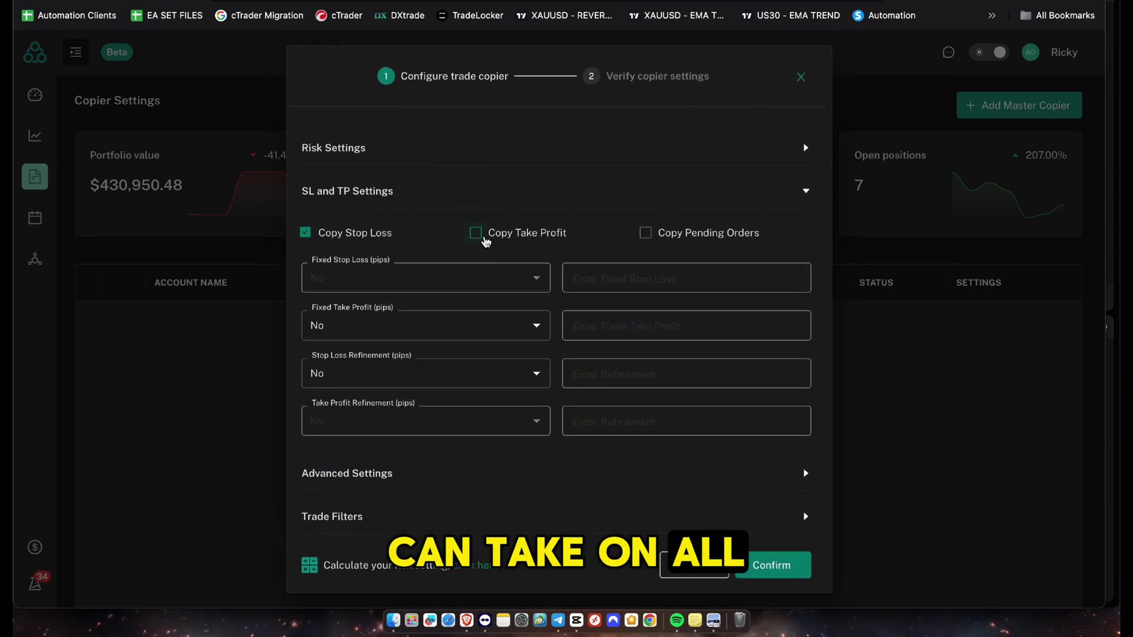
{"action": "left_click", "coordinate": [476, 233]}
{"action": "left_click", "coordinate": [645, 232]}
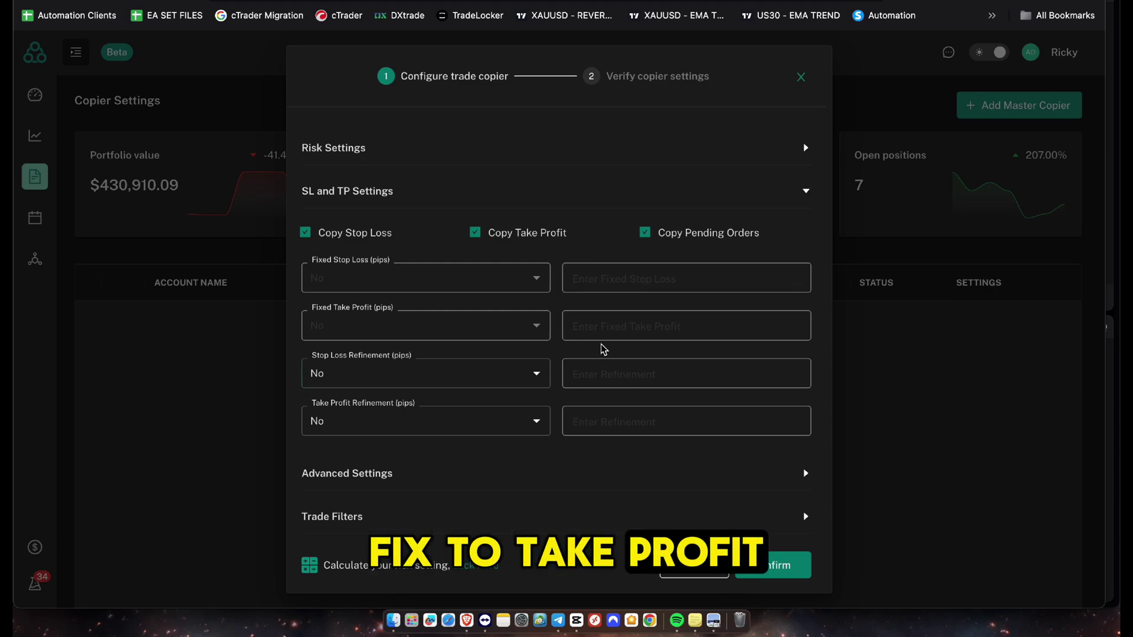
Step: In Advanced Settings, turn on Force Minimum Lot Size and set magic number copying to Yes
{"action": "left_click", "coordinate": [361, 479]}
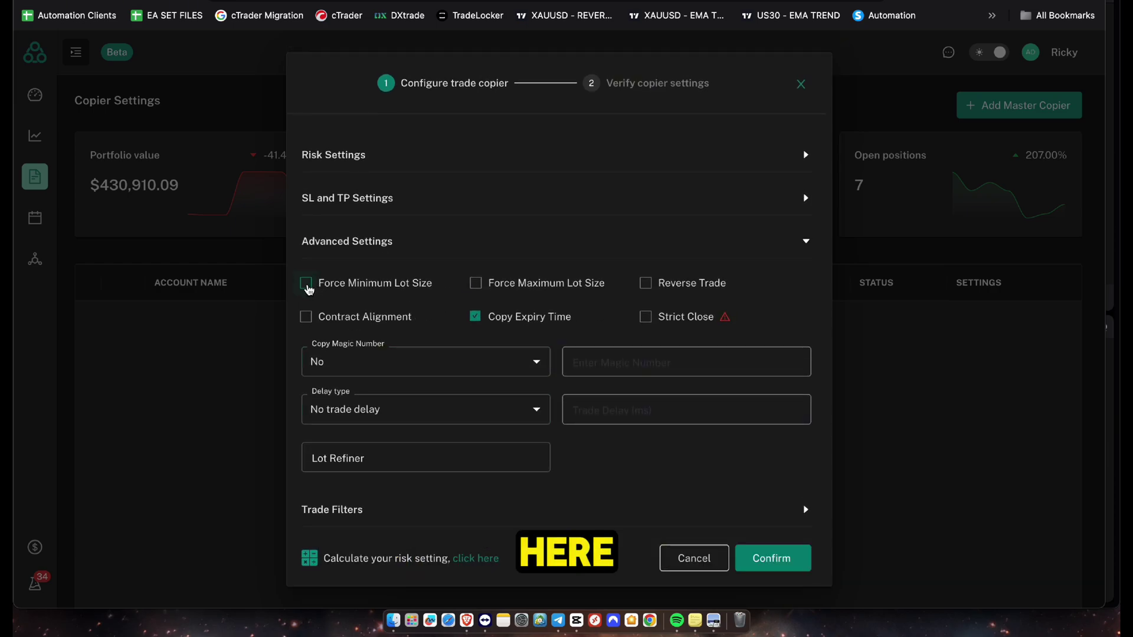
{"action": "left_click", "coordinate": [325, 284]}
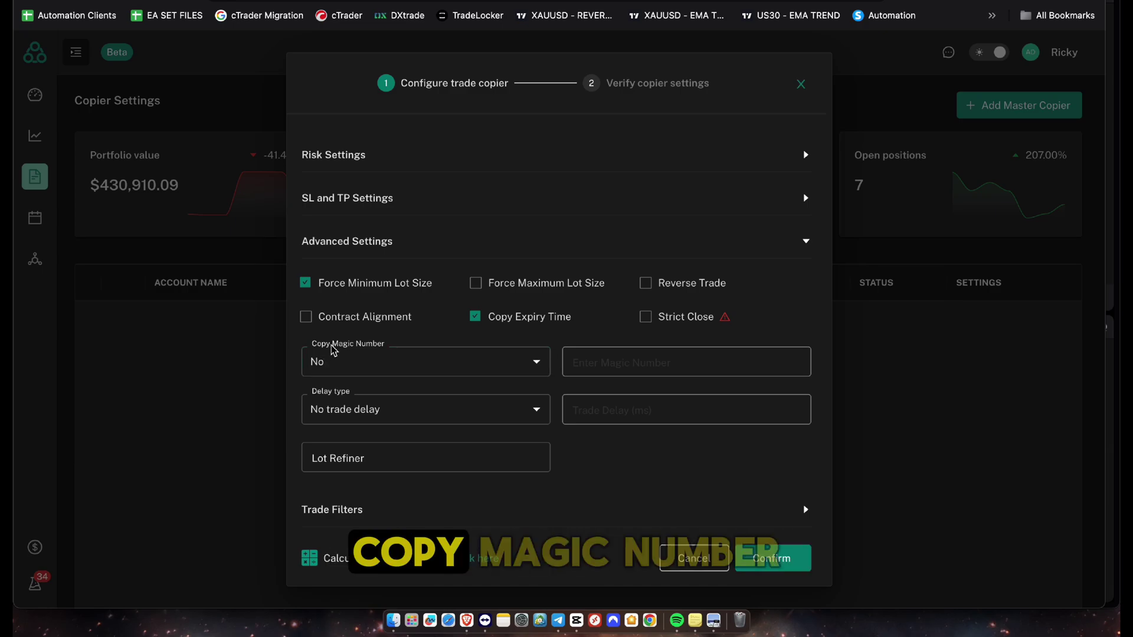
{"action": "left_click", "coordinate": [390, 361]}
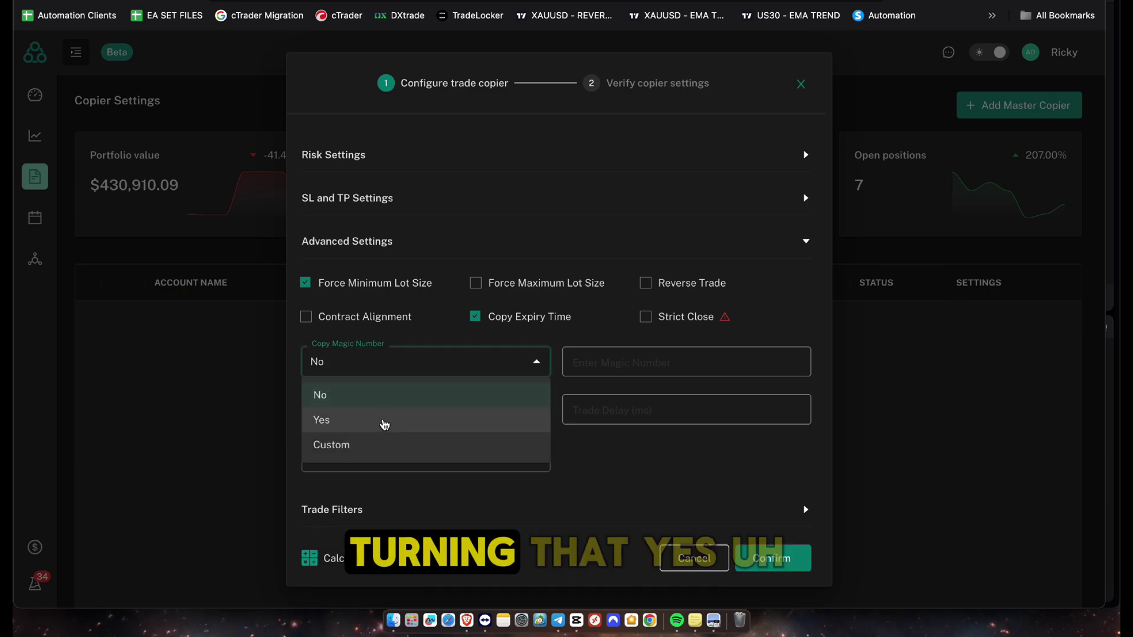
{"action": "left_click", "coordinate": [384, 420]}
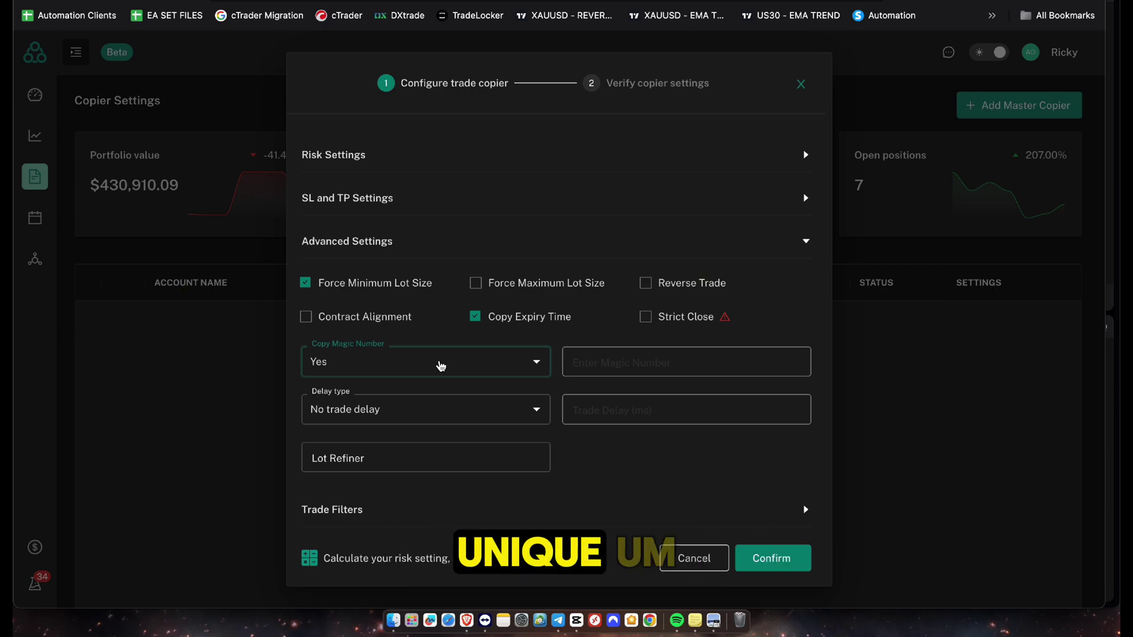
Step: Change magic number copying to Custom with magic number 79321231
{"action": "left_click", "coordinate": [439, 366]}
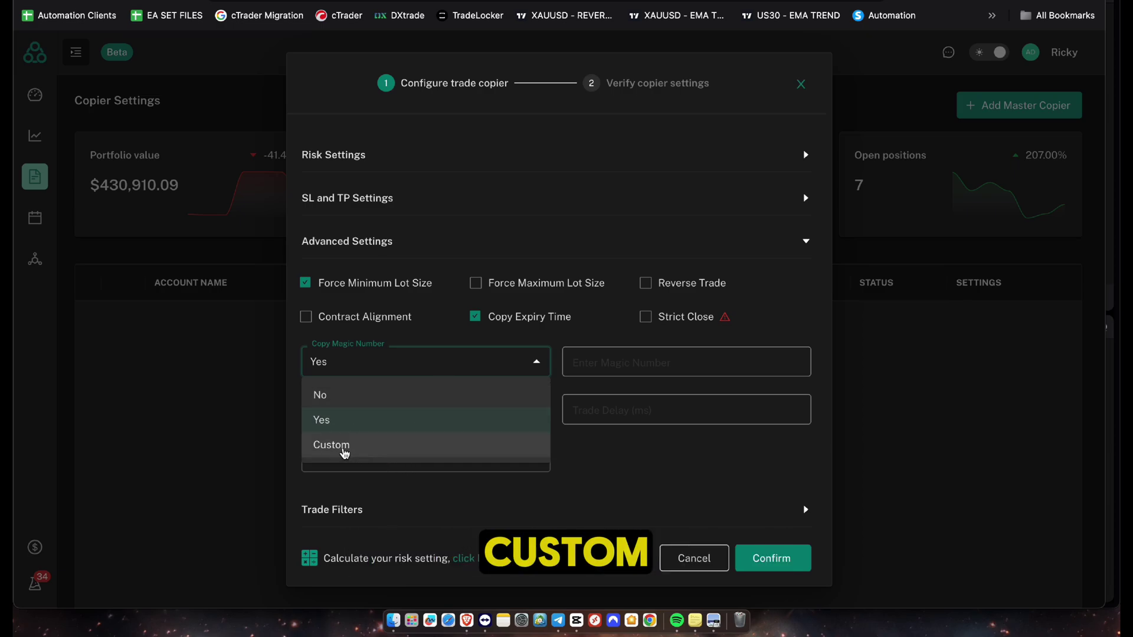
{"action": "left_click", "coordinate": [347, 448]}
{"action": "left_click", "coordinate": [615, 372]}
{"action": "type", "text": "7"}
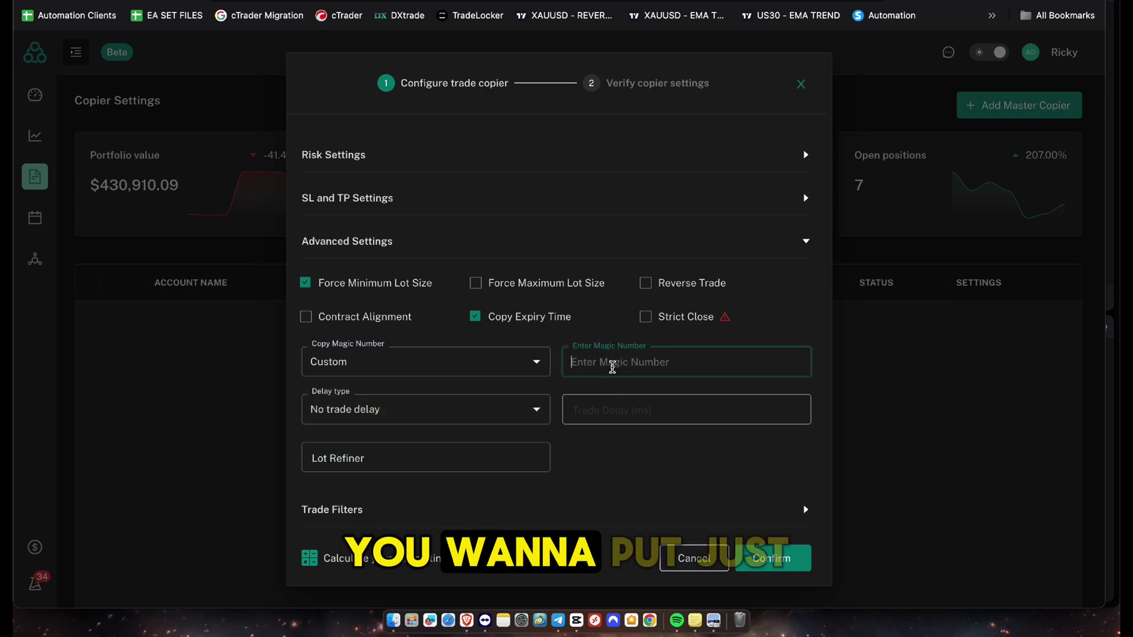
{"action": "type", "text": "93212319"}
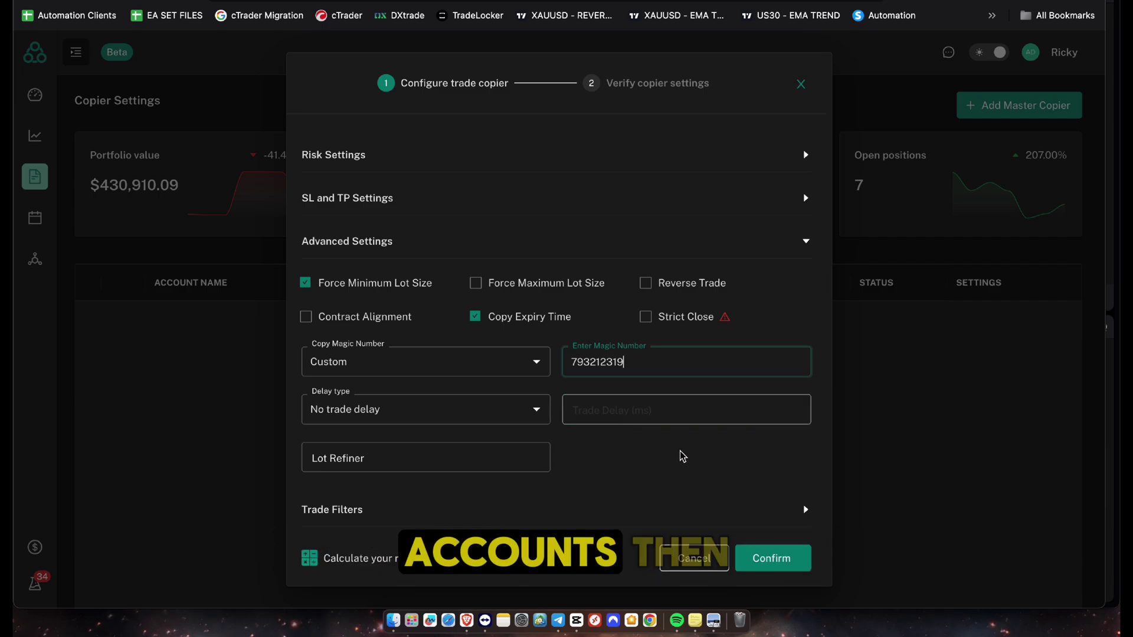
{"action": "key", "text": "BackSpace"}
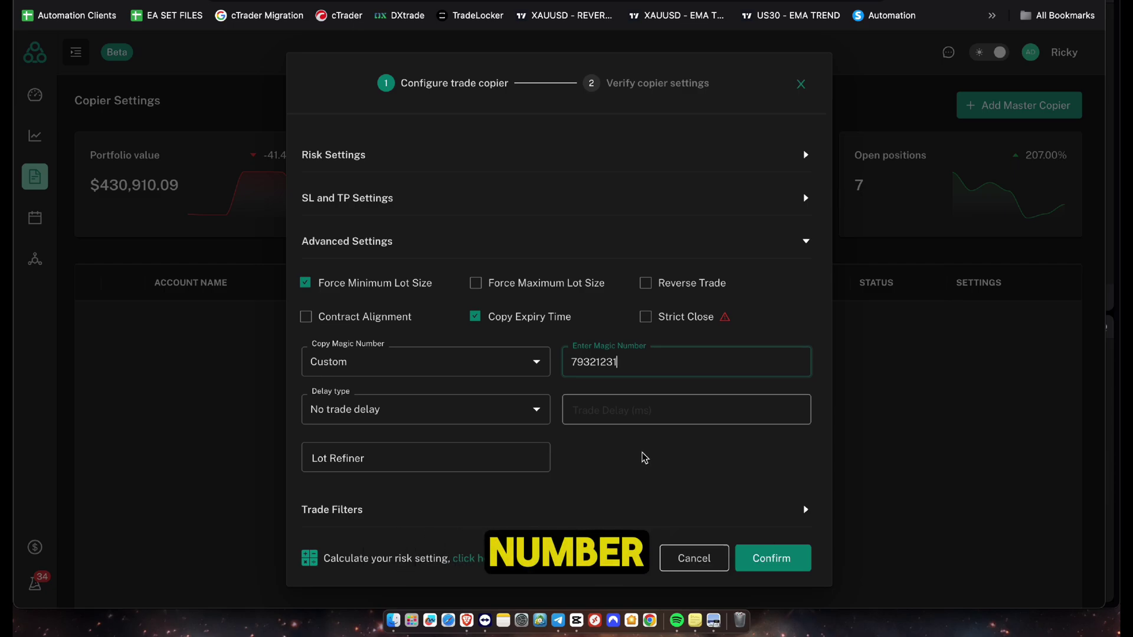
{"action": "left_click", "coordinate": [514, 369]}
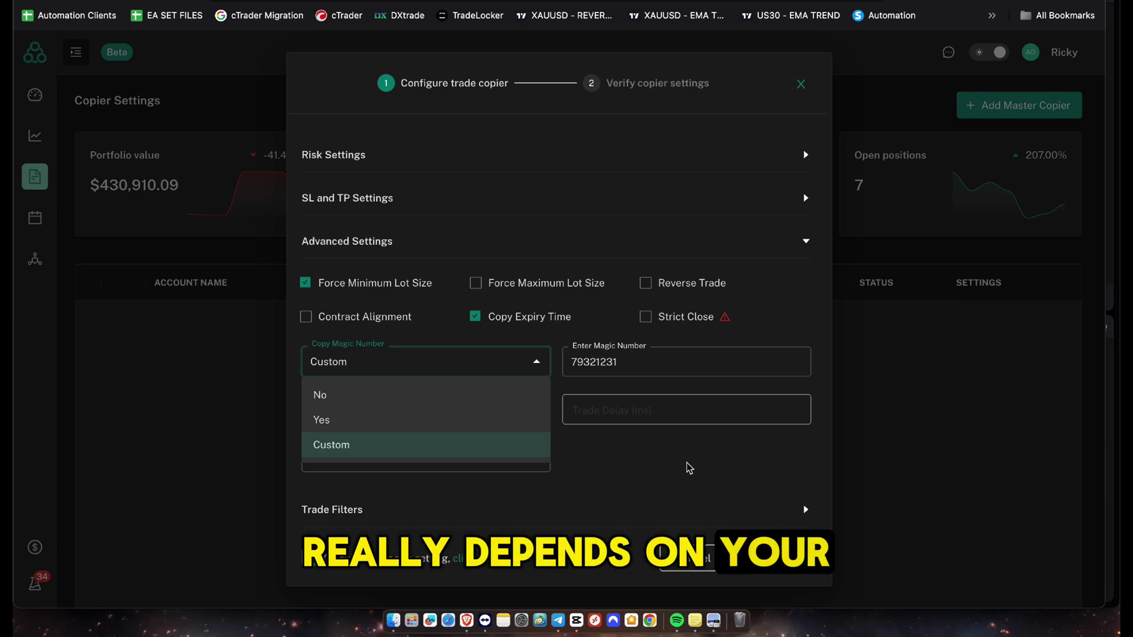
{"action": "left_click", "coordinate": [675, 457]}
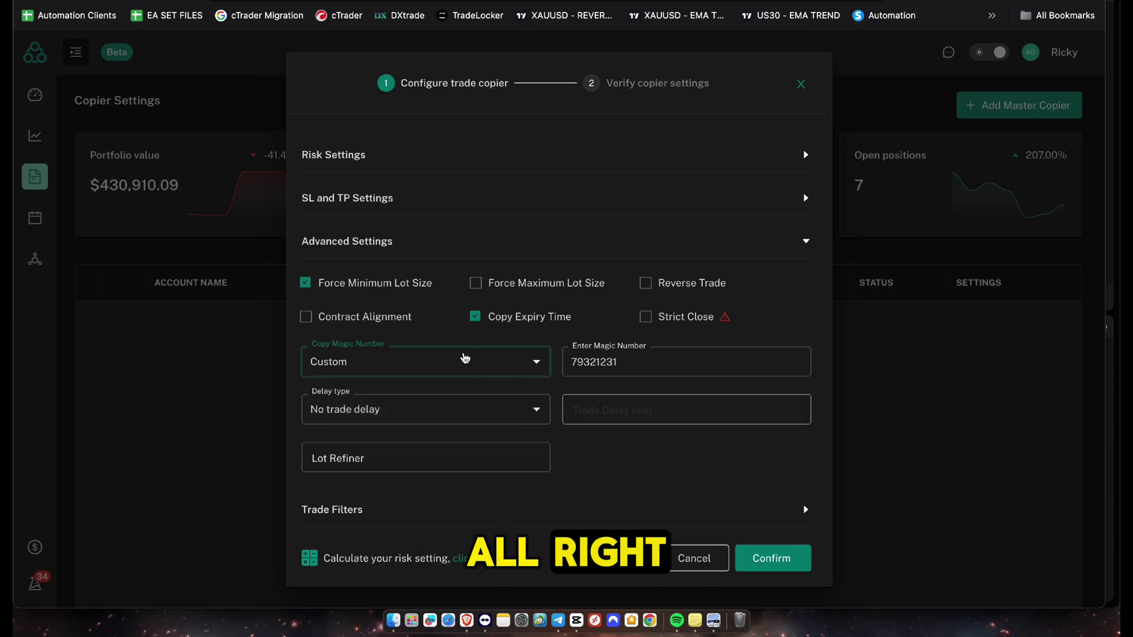
Step: Set magic number copying back to Yes, keep No trade delay, and expand Trade Filters
{"action": "left_click", "coordinate": [464, 360]}
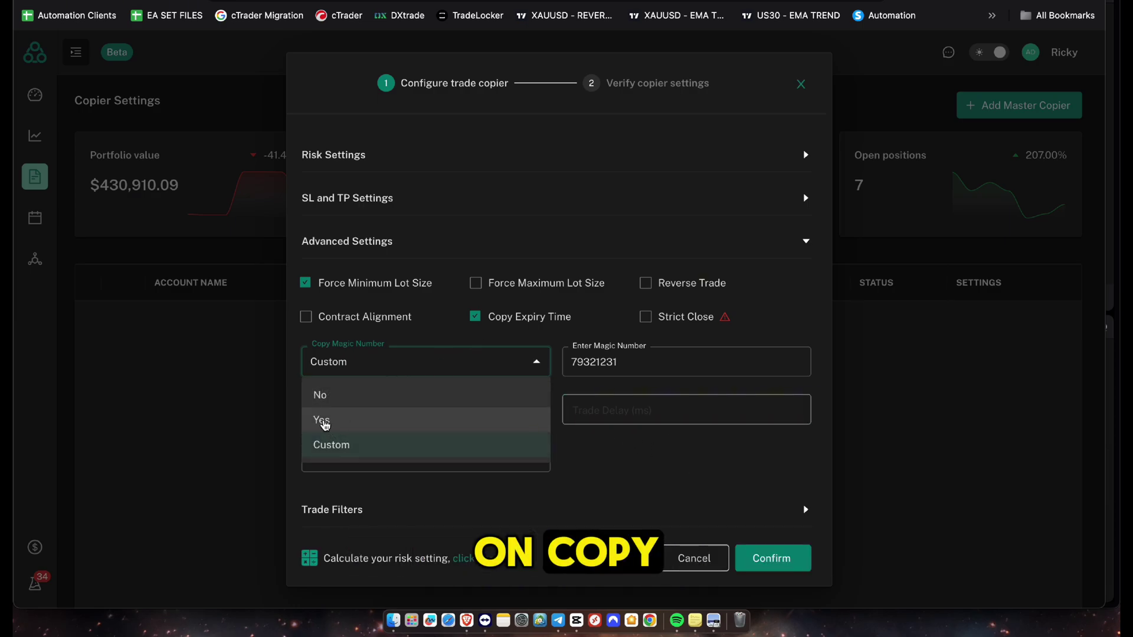
{"action": "left_click", "coordinate": [324, 422]}
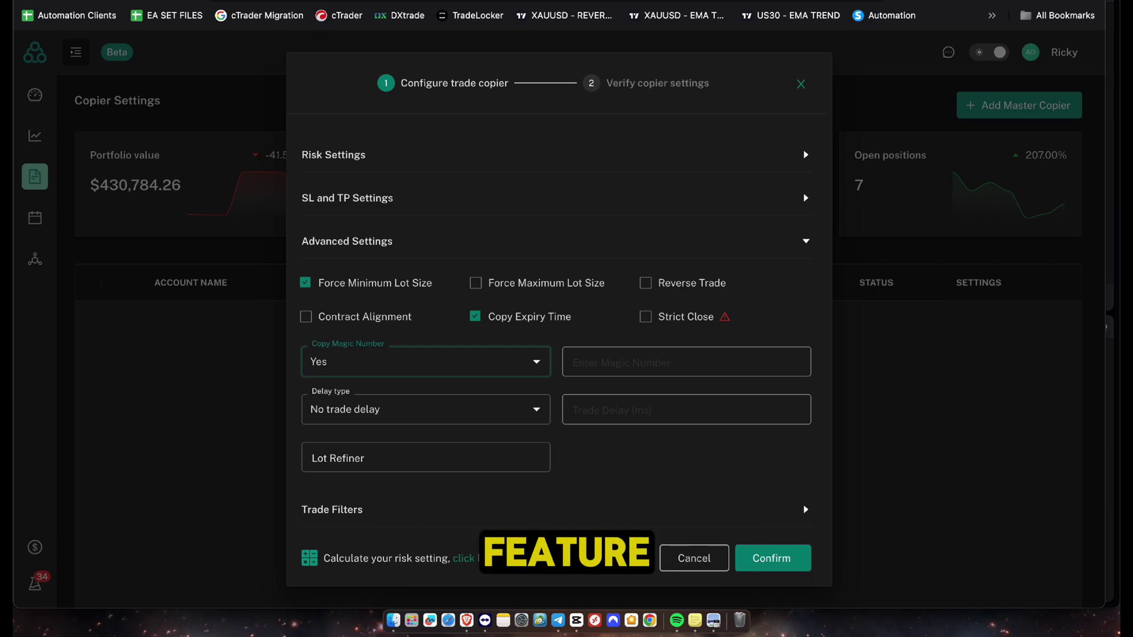
{"action": "left_click", "coordinate": [528, 417]}
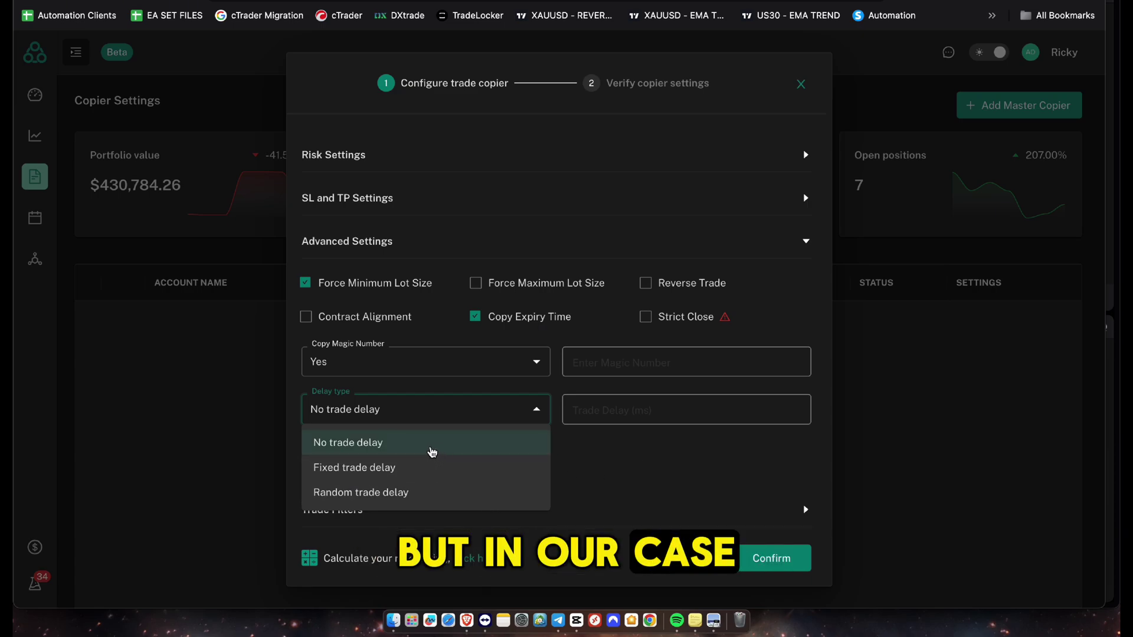
{"action": "left_click", "coordinate": [432, 452]}
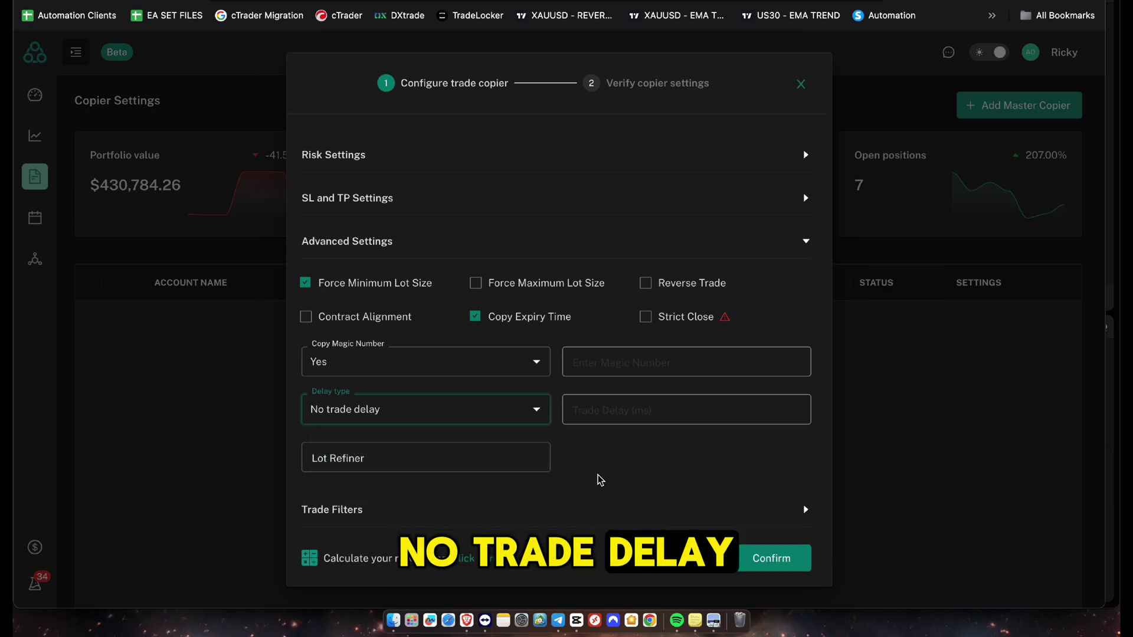
{"action": "left_click", "coordinate": [804, 509]}
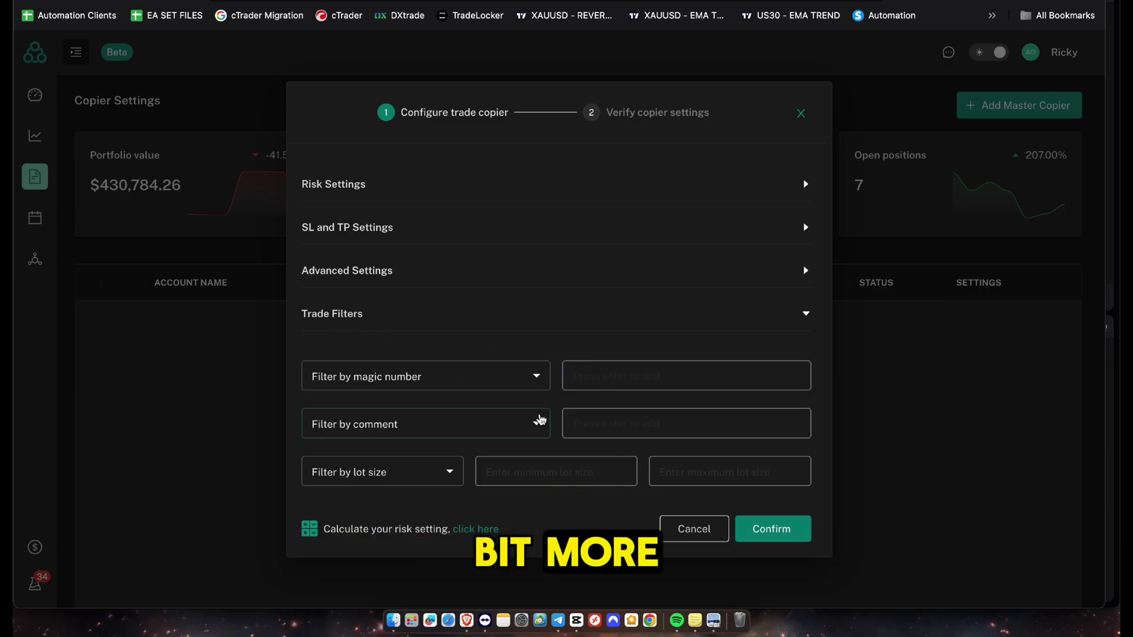
{"action": "left_click", "coordinate": [521, 383]}
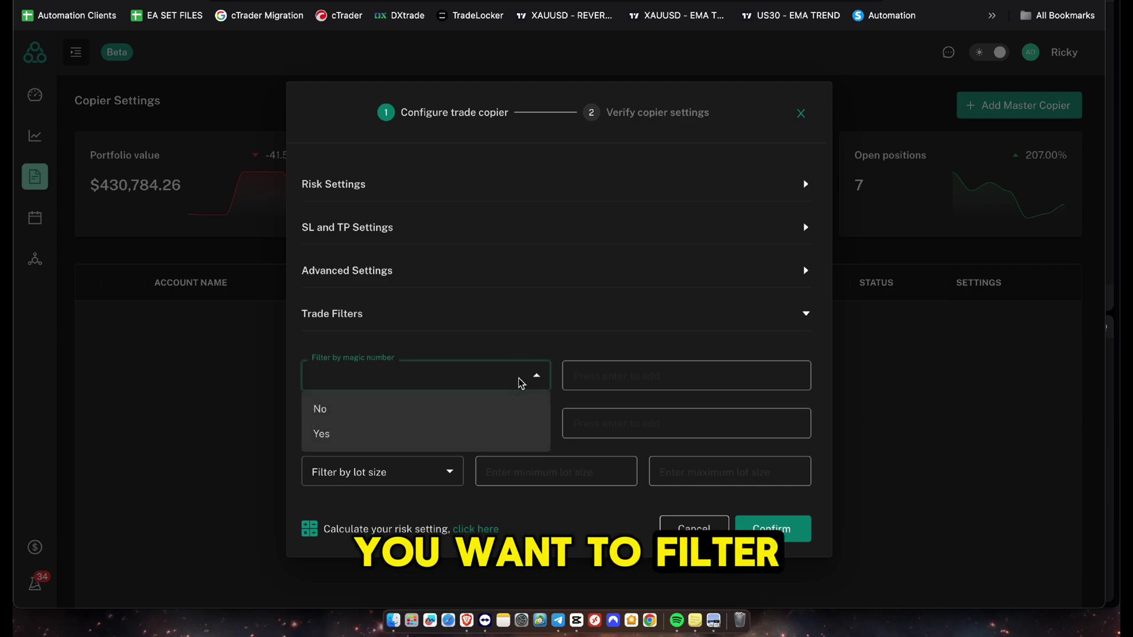
{"action": "left_click", "coordinate": [519, 382]}
{"action": "left_click", "coordinate": [511, 435]}
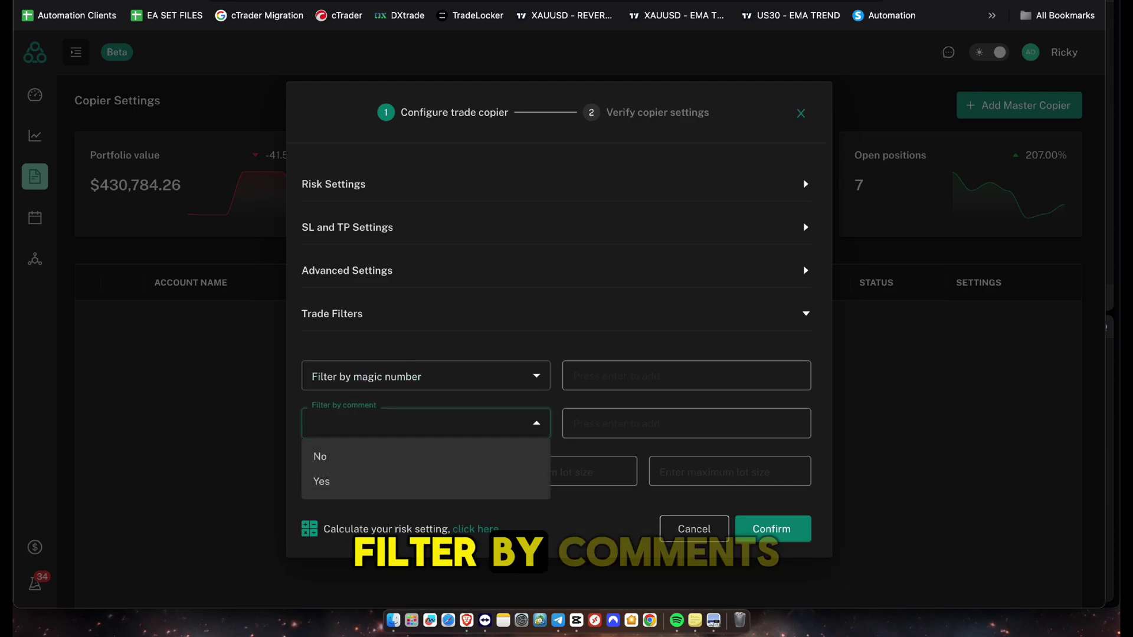
{"action": "left_click", "coordinate": [531, 352]}
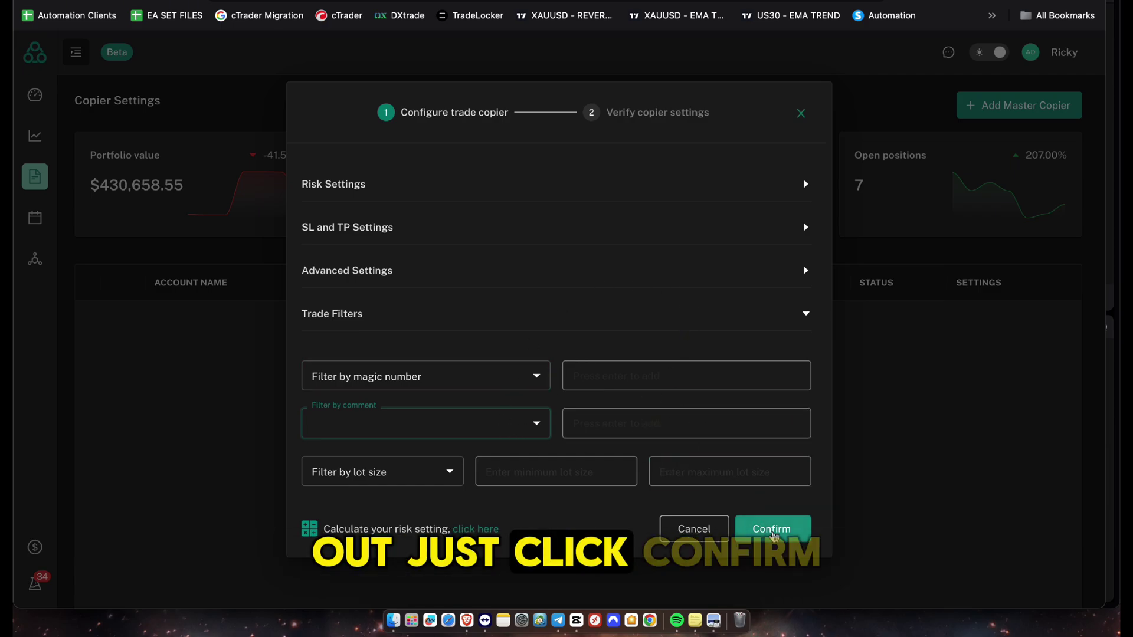
Step: Confirm the Gold Cypher-to-FXIFY copier and accept plain EURUSD symbols in the mismatch step
{"action": "left_click", "coordinate": [774, 530]}
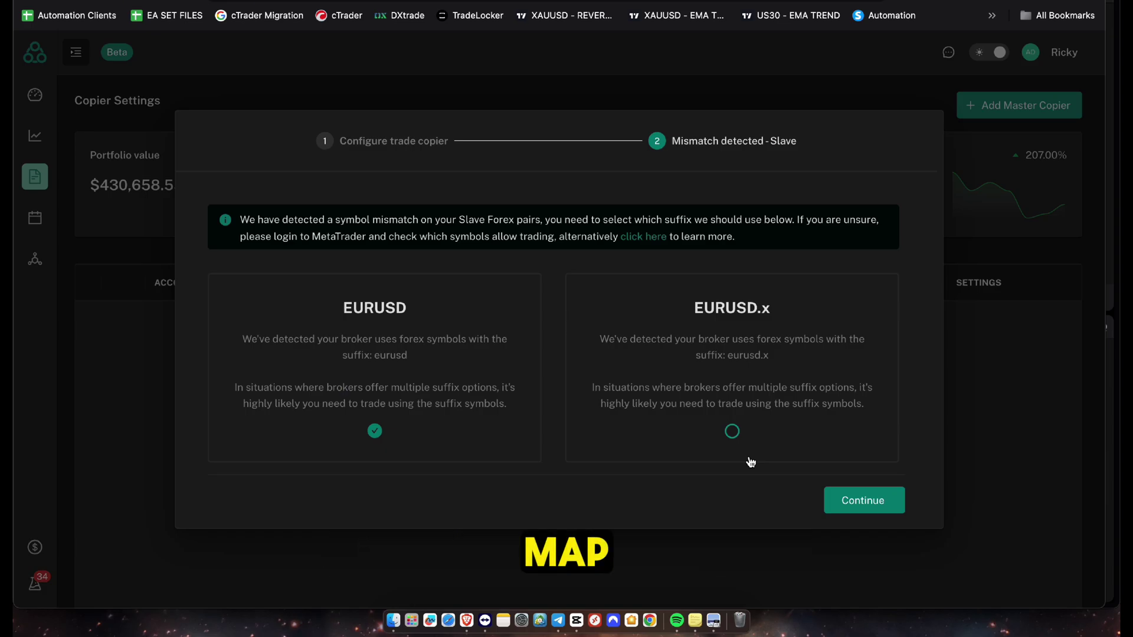
{"action": "left_click", "coordinate": [871, 506]}
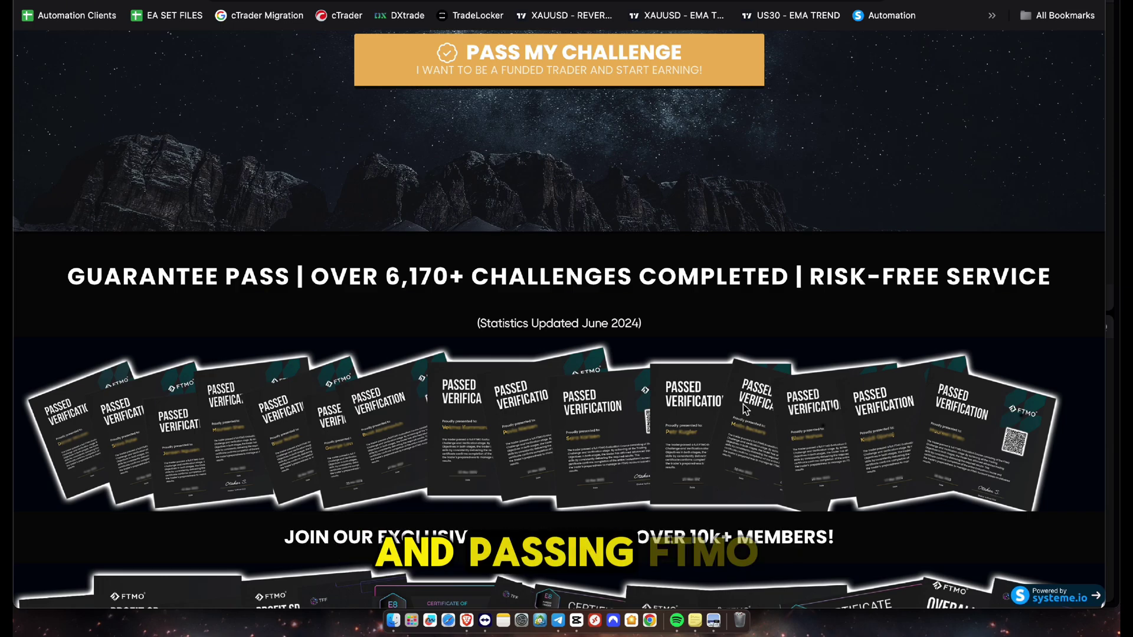
Step: Scroll the Parabolic Trading landing page through the passed-challenge certificates and community stats
{"action": "scroll", "coordinate": [744, 409], "scroll_direction": "down", "scroll_amount": 3}
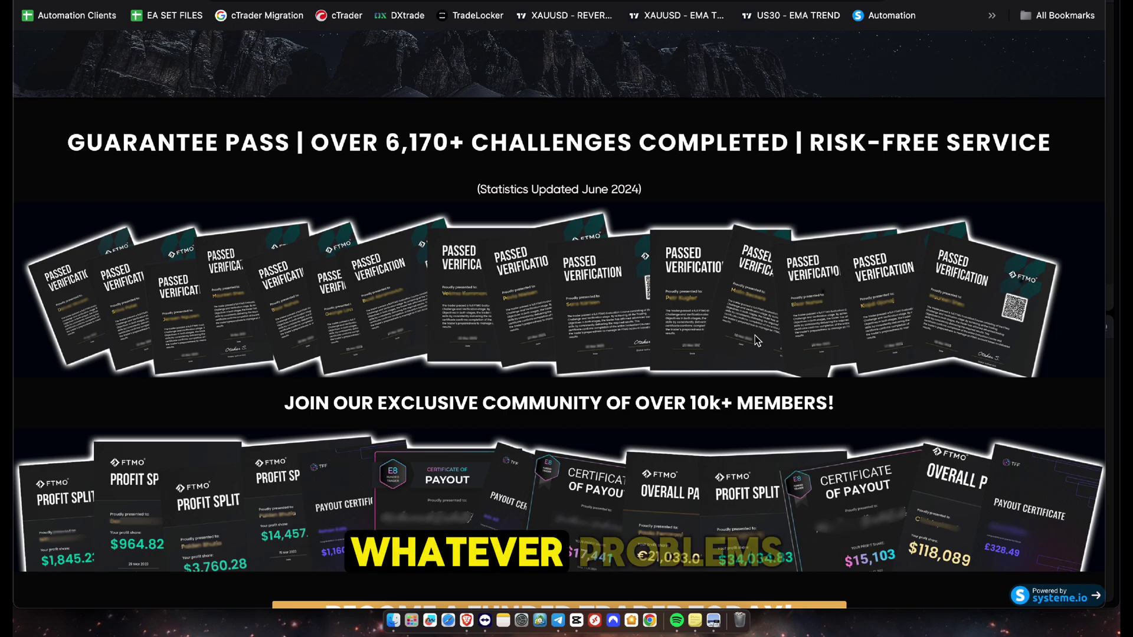
{"action": "scroll", "coordinate": [759, 331], "scroll_direction": "up", "scroll_amount": 1}
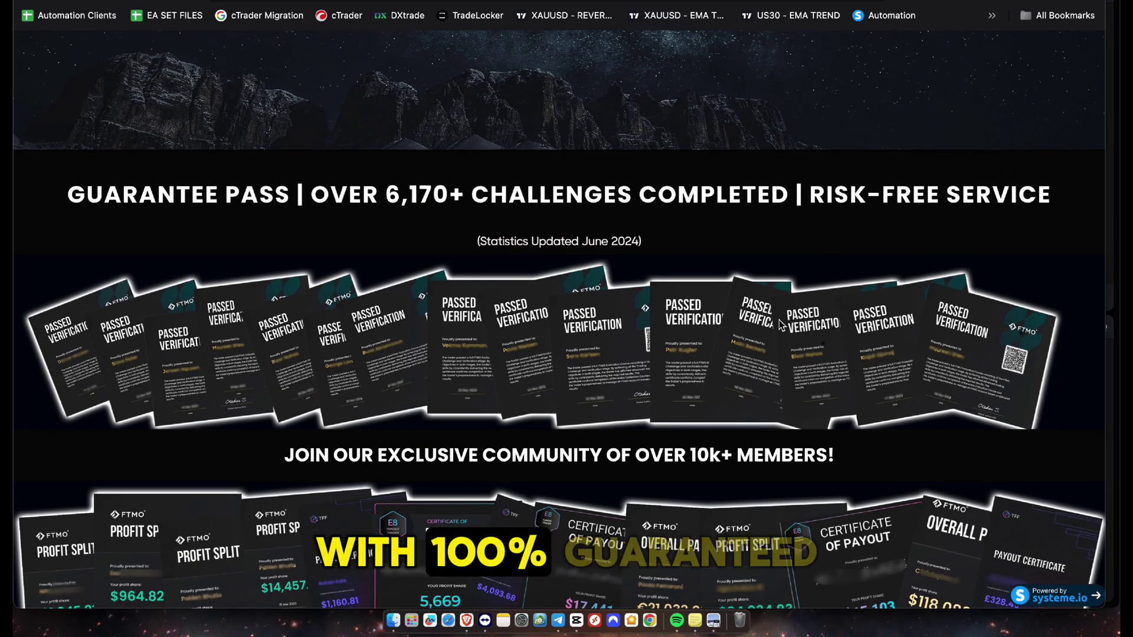
{"action": "scroll", "coordinate": [780, 324], "scroll_direction": "up", "scroll_amount": 1}
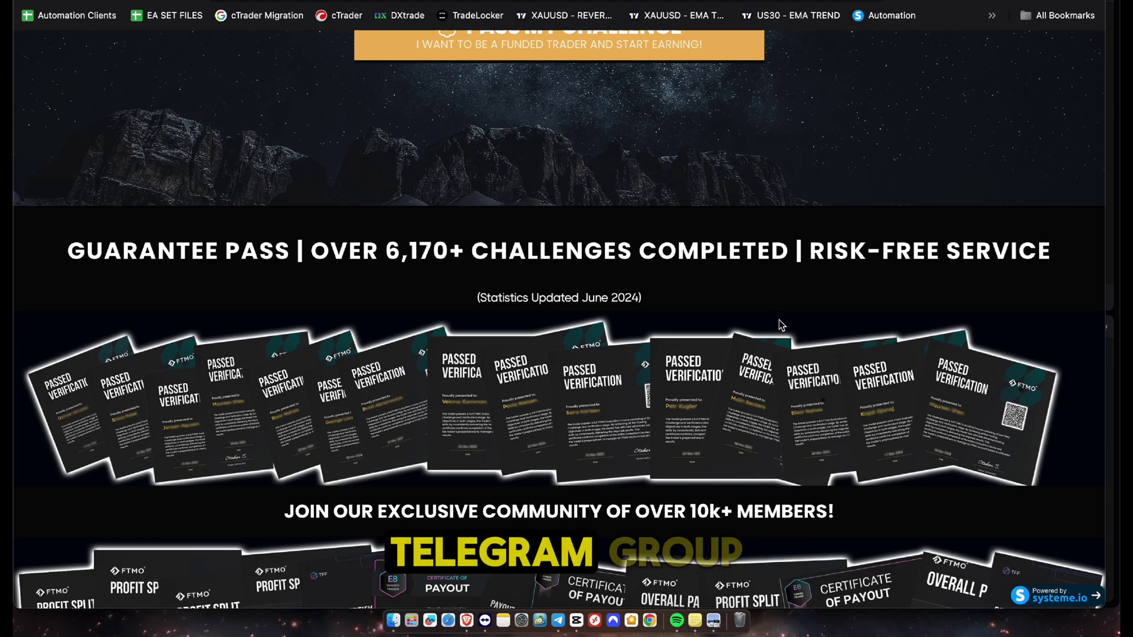
{"action": "left_click", "coordinate": [558, 620]}
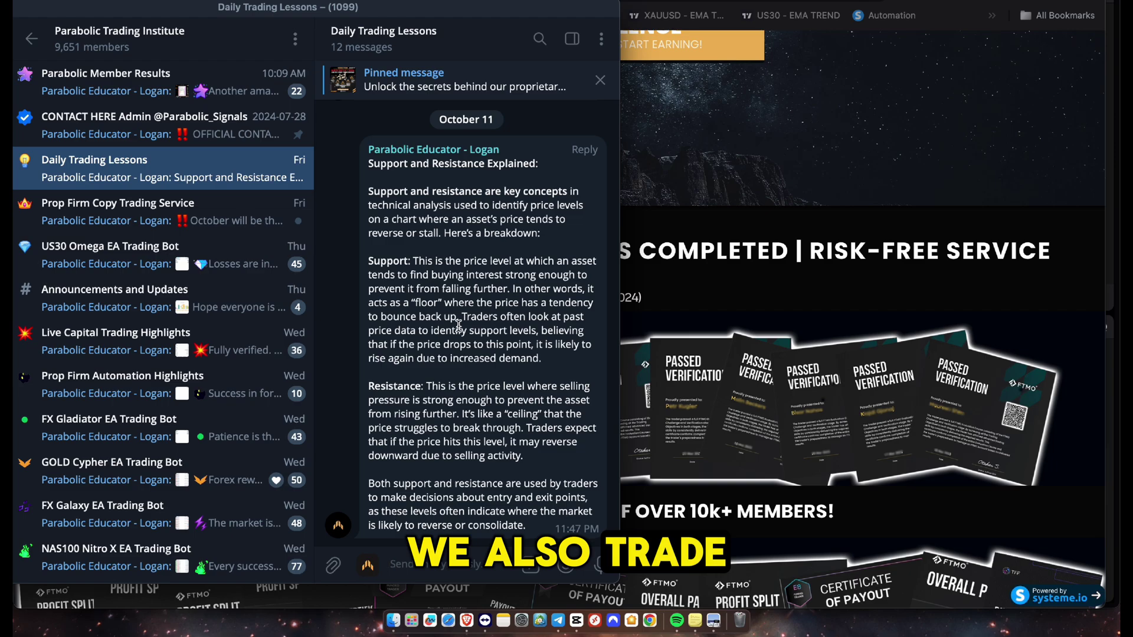
{"action": "left_click", "coordinate": [745, 332]}
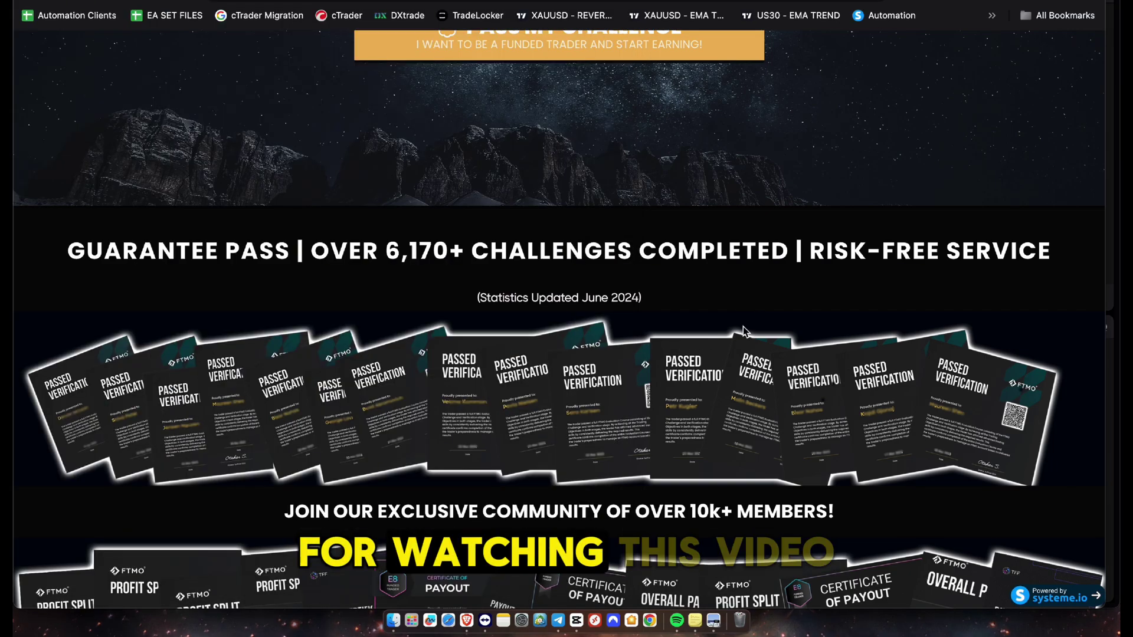
Step: Scroll the Prop Firm Passing guide PDF to its Objectives chapter list, then bring Telegram's lessons channel forward
{"action": "key", "text": "ctrl+Tab"}
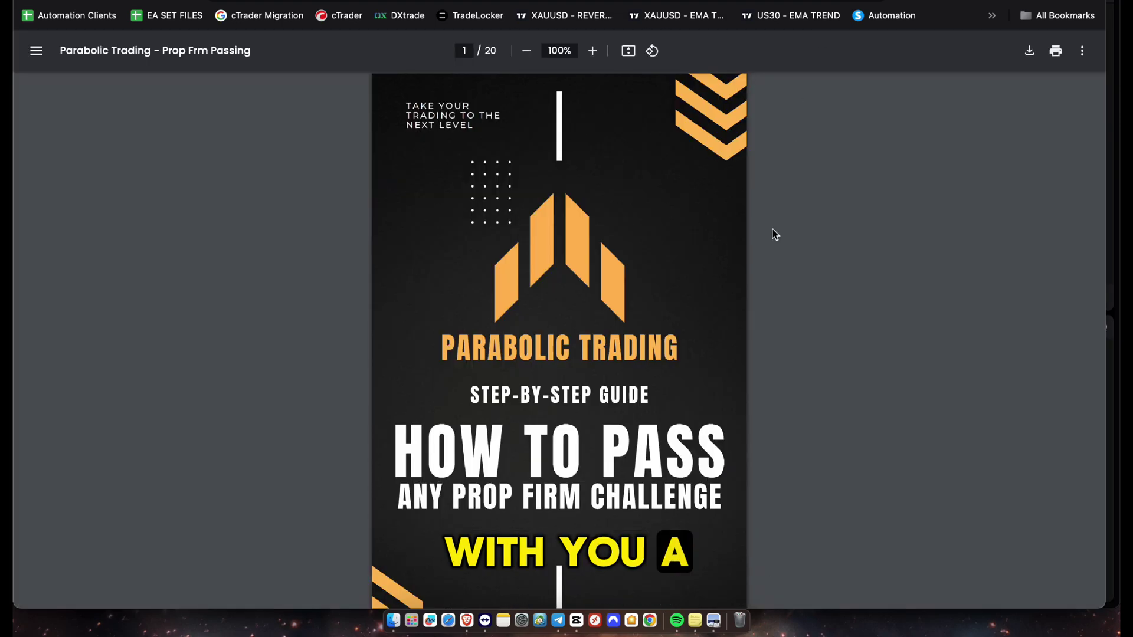
{"action": "scroll", "coordinate": [792, 285], "scroll_direction": "down", "scroll_amount": 2}
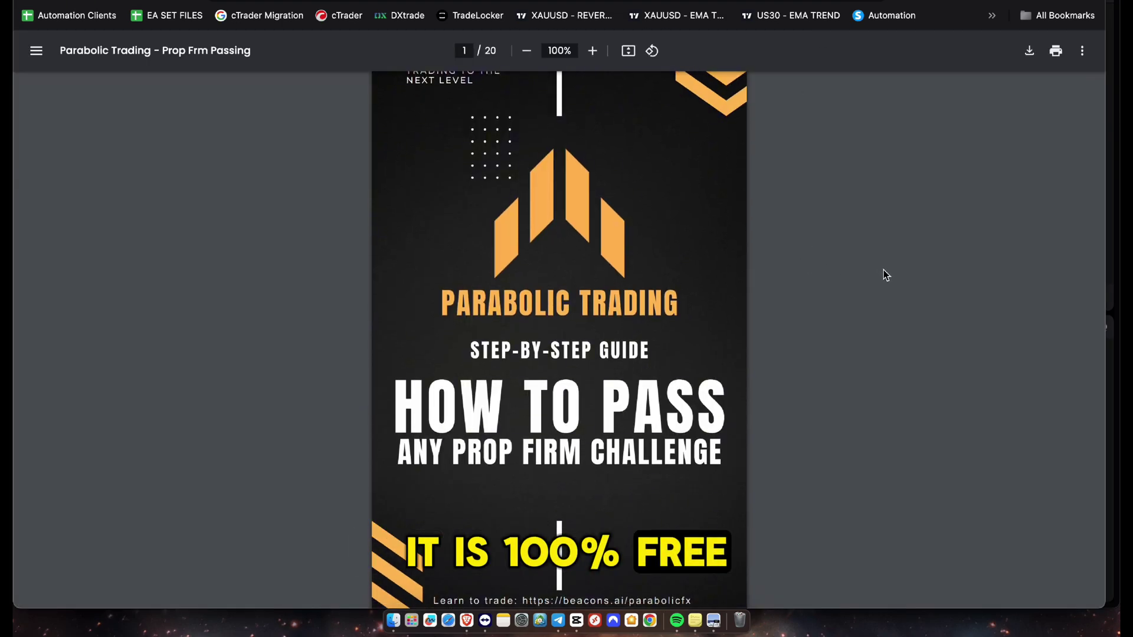
{"action": "scroll", "coordinate": [886, 272], "scroll_direction": "down", "scroll_amount": 3}
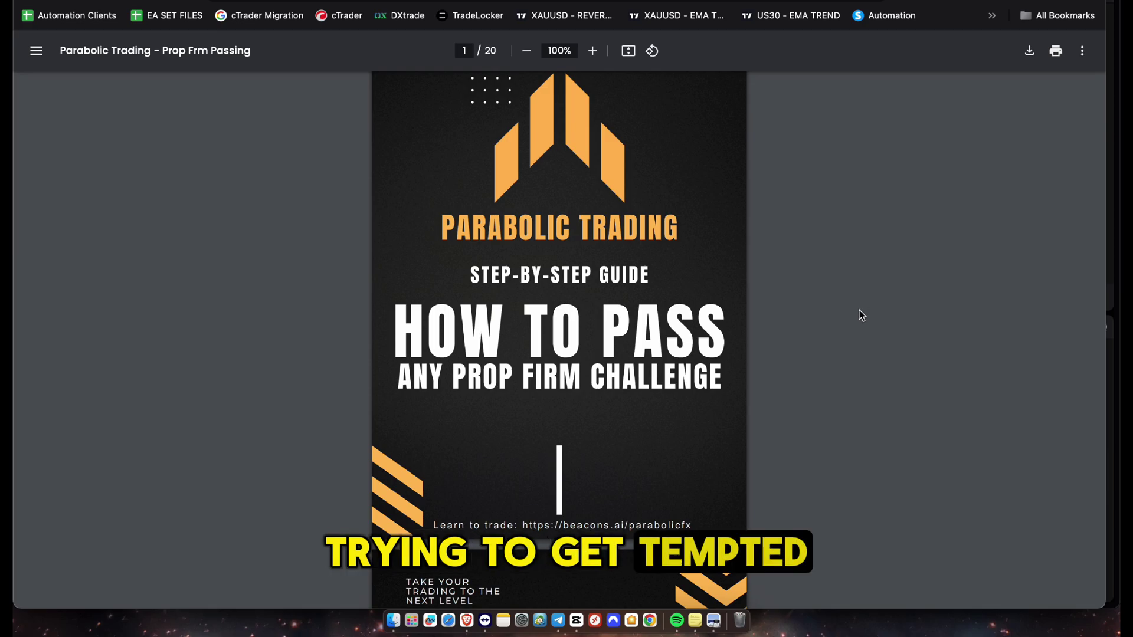
{"action": "scroll", "coordinate": [859, 309], "scroll_direction": "down", "scroll_amount": 6}
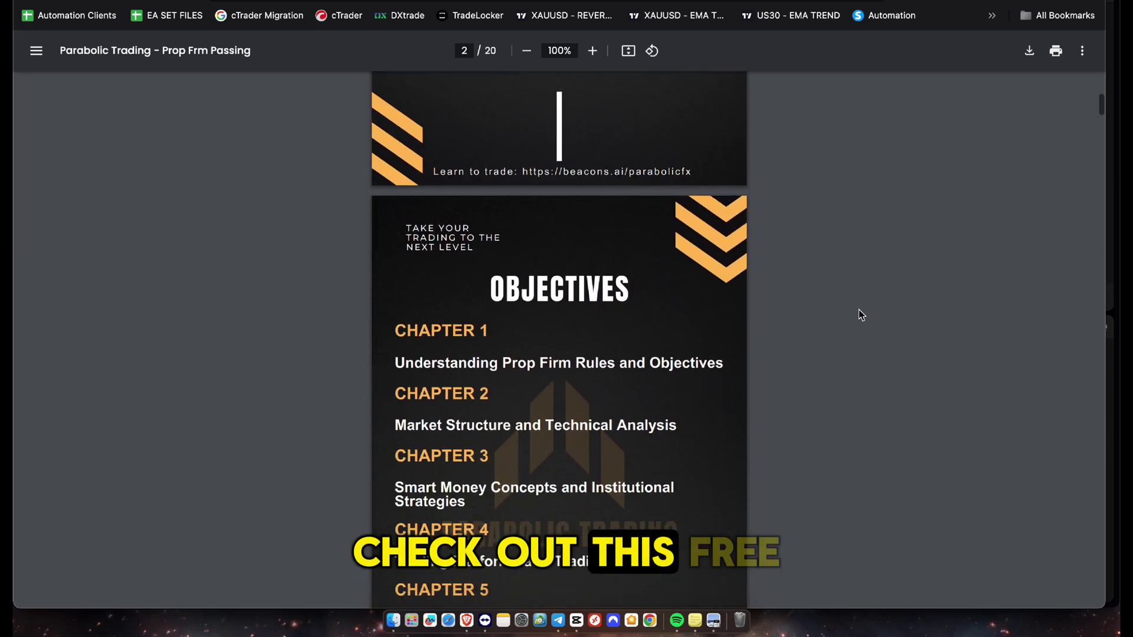
{"action": "scroll", "coordinate": [859, 310], "scroll_direction": "down", "scroll_amount": 2}
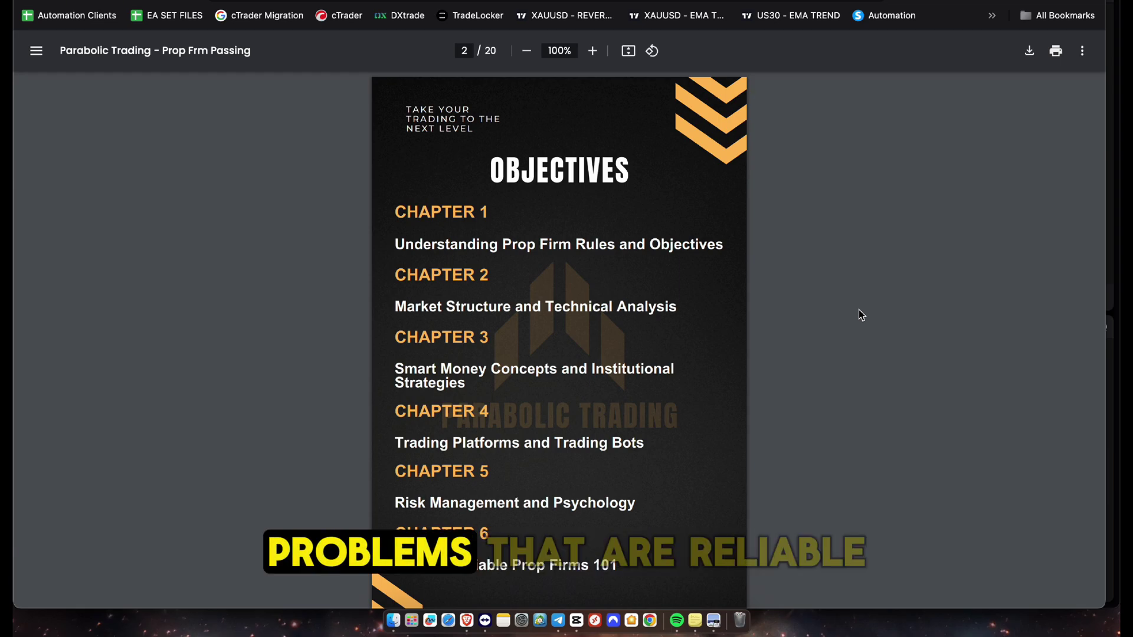
{"action": "left_click", "coordinate": [557, 621]}
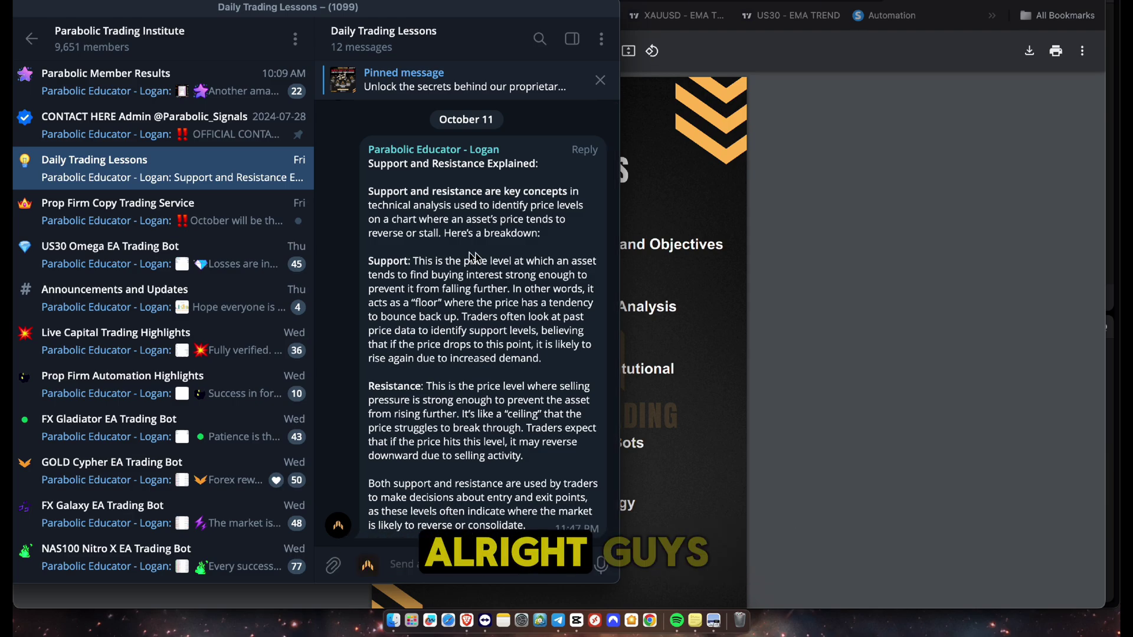
Step: Bring Chrome forward and switch to the Parabolic Forex Institute YouTube channel home page
{"action": "left_click", "coordinate": [801, 262]}
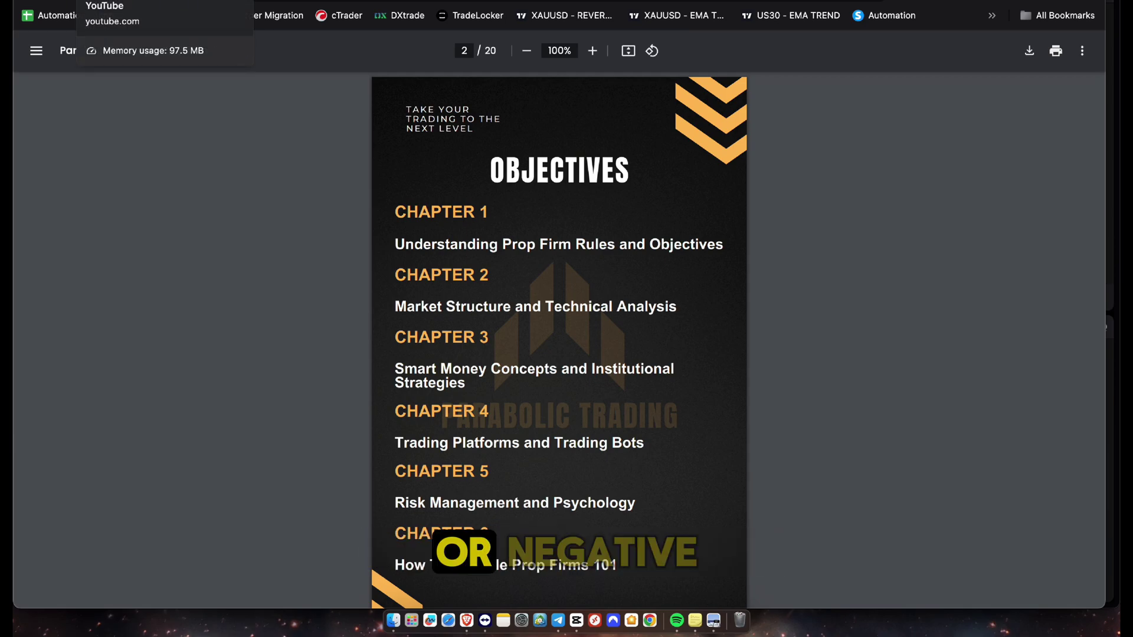
{"action": "key", "text": "ctrl+Tab"}
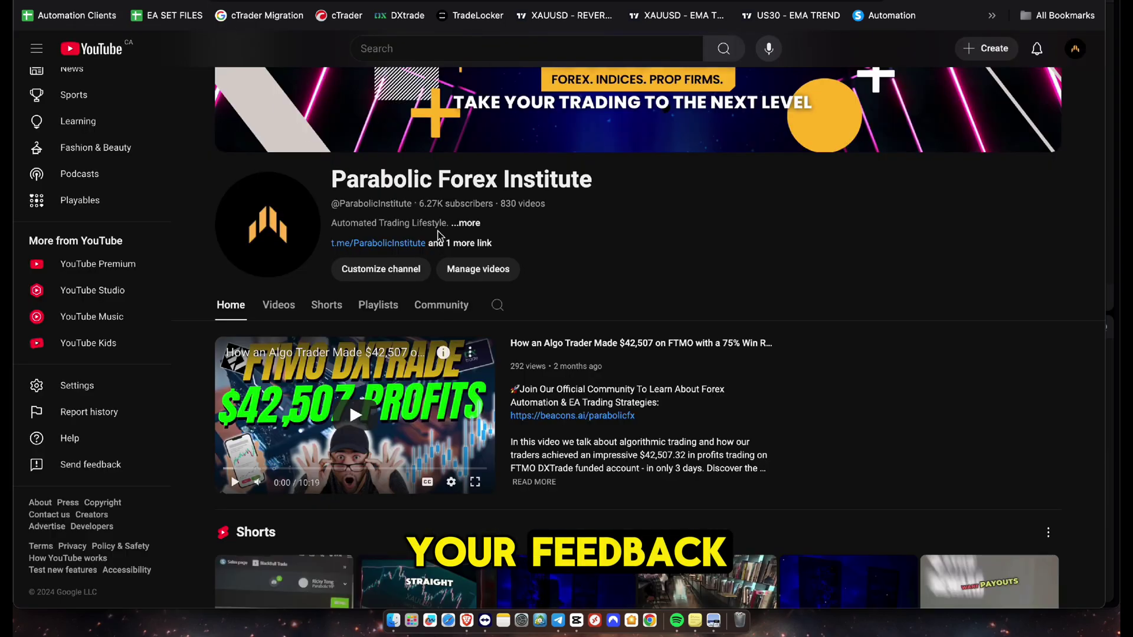